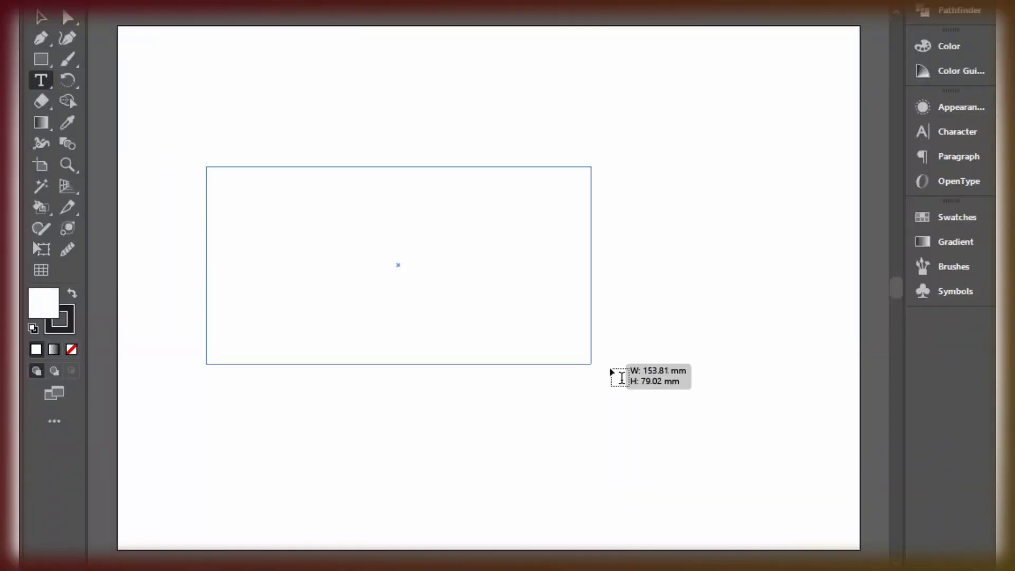
Step: Create an area text box with 'Kitchen King', select it all and enlarge it
{"action": "left_click_drag", "start_coordinate": [207, 168], "coordinate": [796, 439]}
{"action": "type", "text": "Kitchen"}
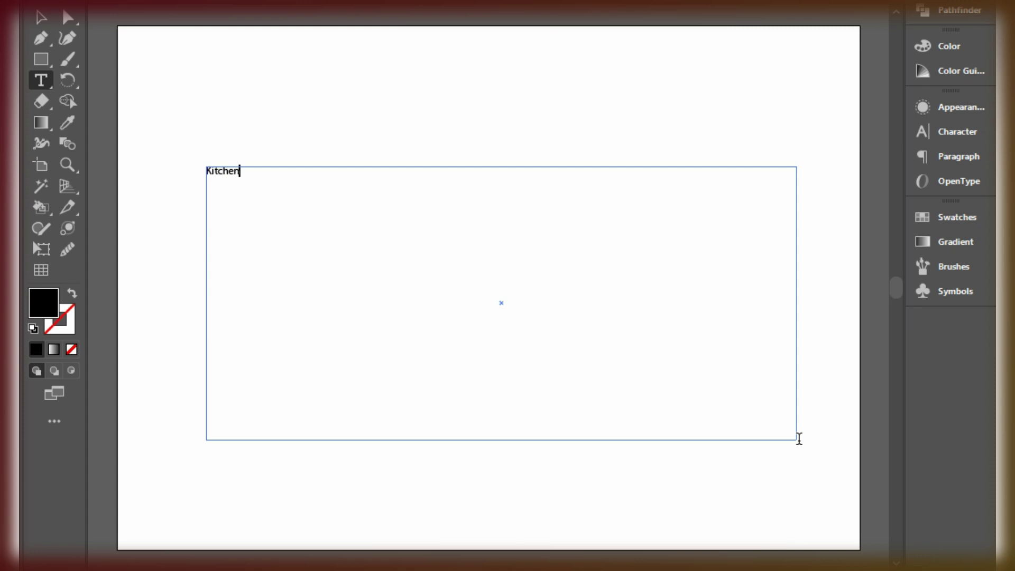
{"action": "key", "text": "ctrl+a"}
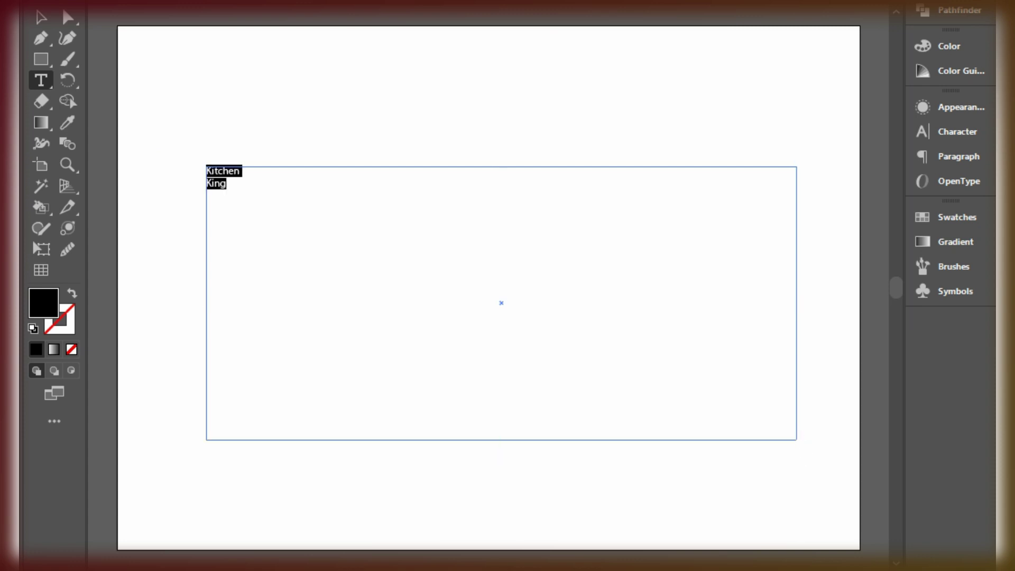
{"action": "key", "text": "ctrl+shift+period"}
{"action": "key", "text": "ctrl+shift+period"}
{"action": "key", "text": "ctrl+shift+period"}
{"action": "key", "text": "ctrl+shift+period"}
{"action": "key", "text": "ctrl+shift+period"}
{"action": "key", "text": "ctrl+shift+period"}
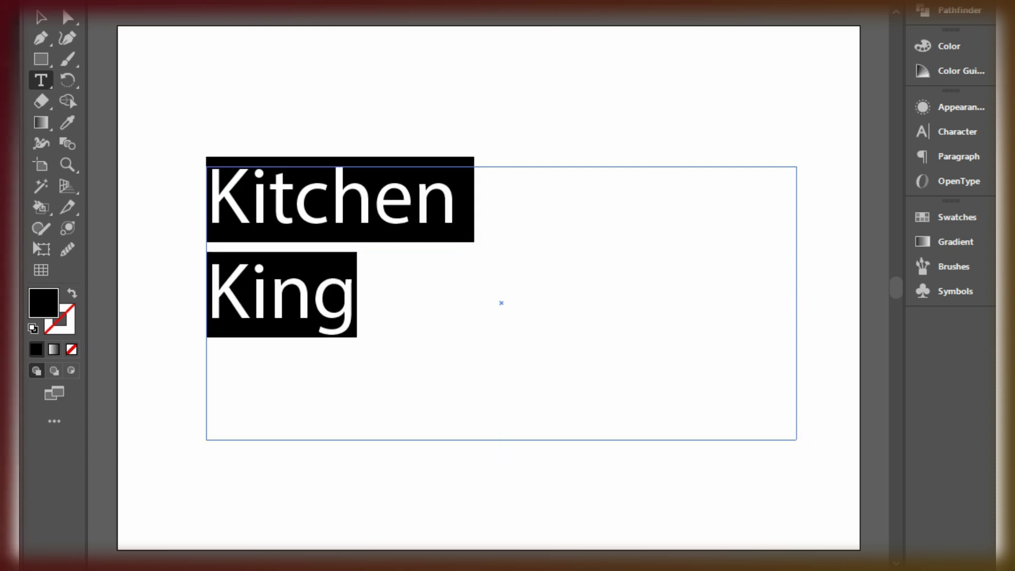
{"action": "key", "text": "ctrl+shift+period"}
Step: Set the lettering to Bauhaus 93, centre it, and enlarge it several more steps
{"action": "left_click", "coordinate": [834, 458]}
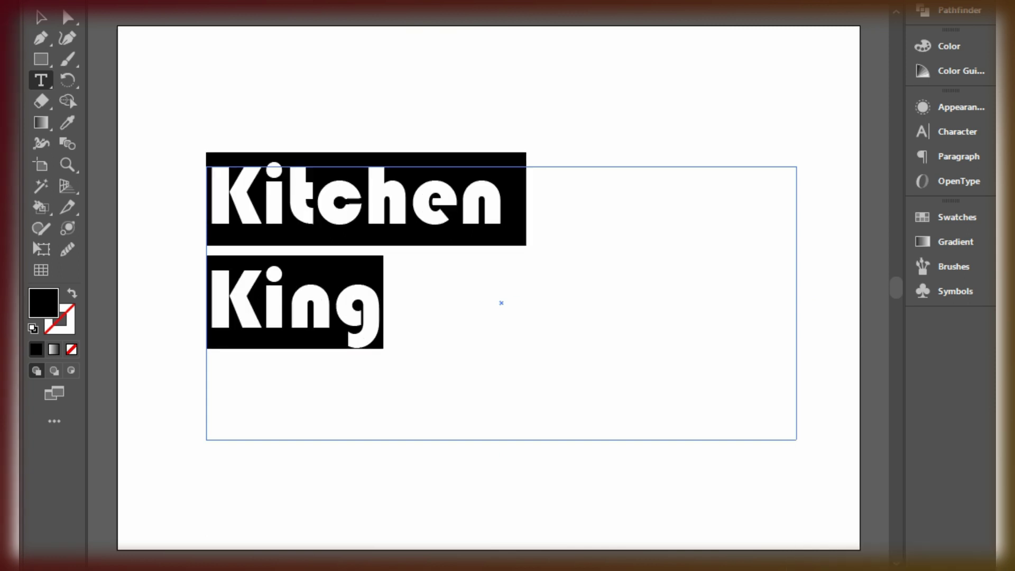
{"action": "key", "text": "ctrl+shift+c"}
{"action": "key", "text": "ctrl+shift+period"}
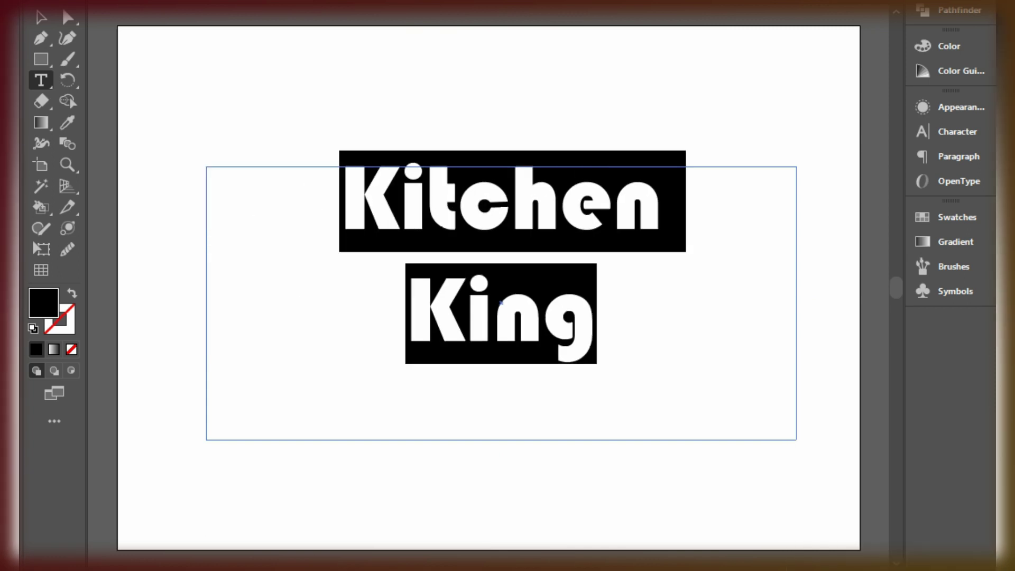
{"action": "key", "text": "ctrl+shift+period"}
{"action": "key", "text": "ctrl+shift+period"}
{"action": "key", "text": "ctrl+shift+period"}
{"action": "key", "text": "ctrl+shift+period"}
{"action": "key", "text": "ctrl+shift+period"}
{"action": "key", "text": "ctrl+shift+period"}
{"action": "key", "text": "ctrl+shift+period"}
{"action": "key", "text": "ctrl+shift+period"}
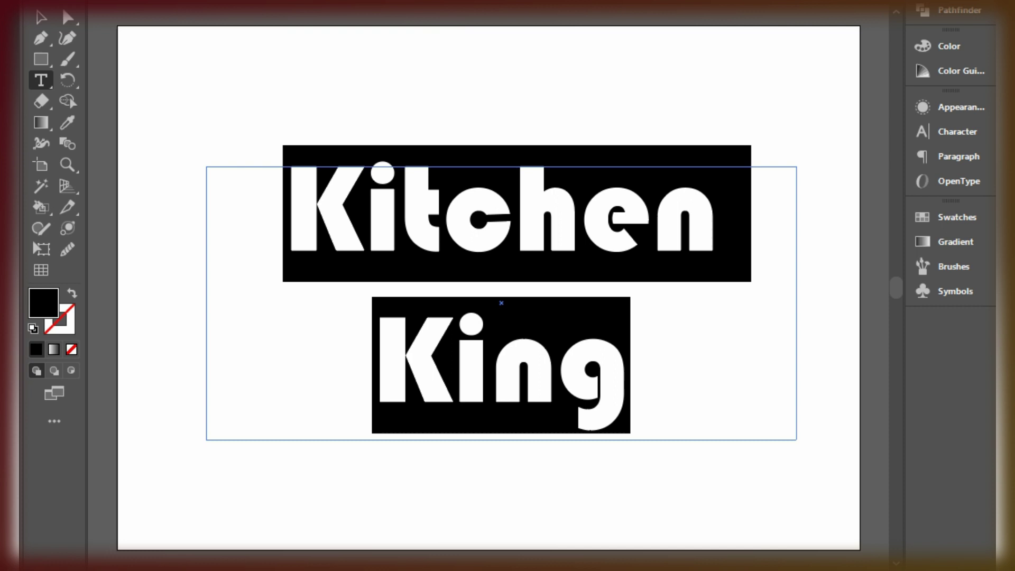
{"action": "key", "text": "ctrl+shift+period"}
{"action": "key", "text": "ctrl+shift+period"}
{"action": "key", "text": "Escape"}
{"action": "left_click", "coordinate": [305, 95]}
{"action": "left_click", "coordinate": [369, 246]}
Step: Enlarge the lettering once more and widen the text box so King fits
{"action": "key", "text": "ctrl+shift+period"}
{"action": "key", "text": "ctrl+shift+period"}
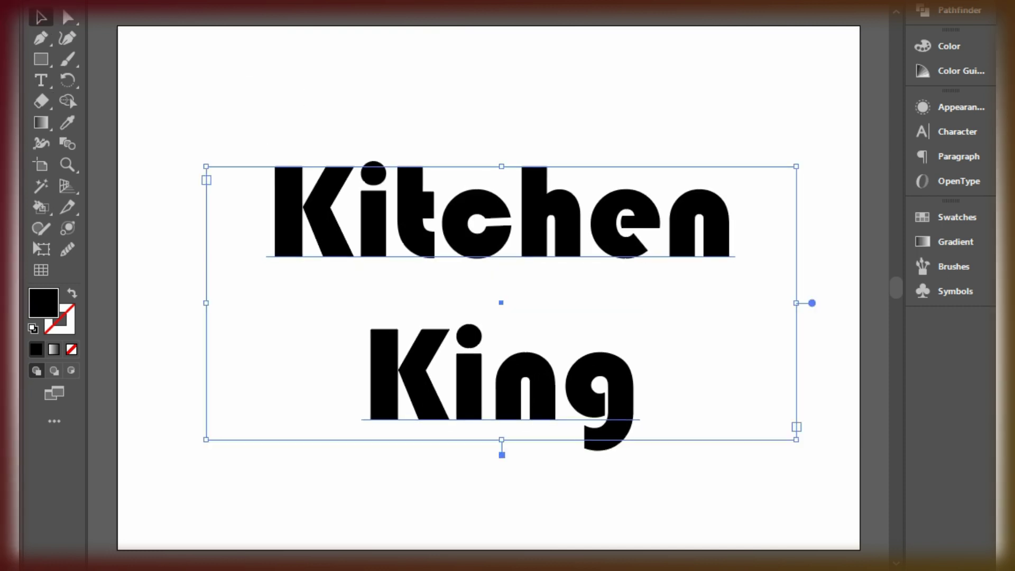
{"action": "key", "text": "ctrl+shift+period"}
{"action": "key", "text": "ctrl+shift+period"}
{"action": "key", "text": "ctrl+shift+period"}
{"action": "left_click_drag", "start_coordinate": [796, 439], "coordinate": [848, 464]}
{"action": "left_click", "coordinate": [547, 62]}
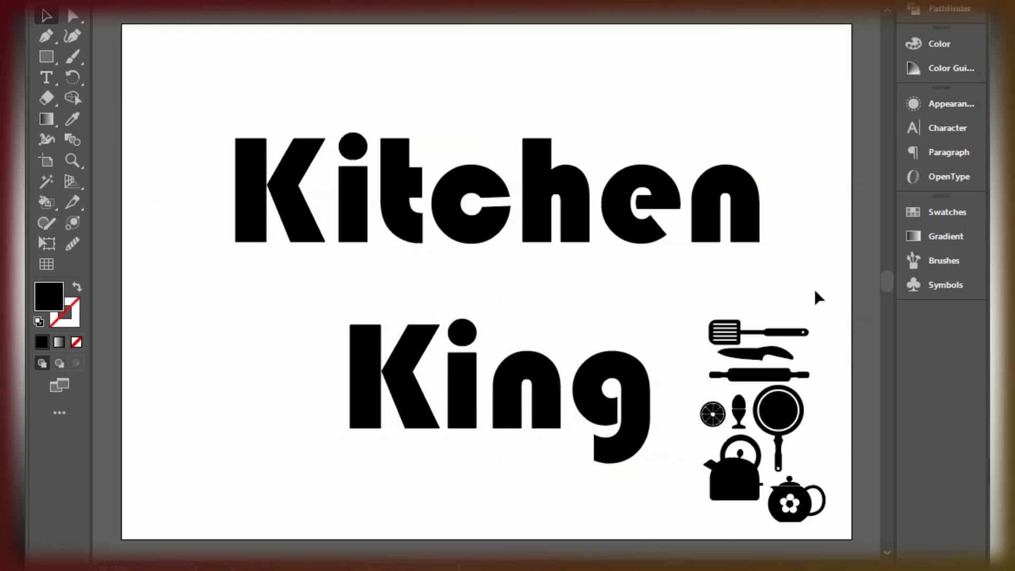
Step: Rotate the rolling pin upright, fill it white, and set it into the K's stem
{"action": "left_click_drag", "start_coordinate": [785, 374], "coordinate": [264, 344]}
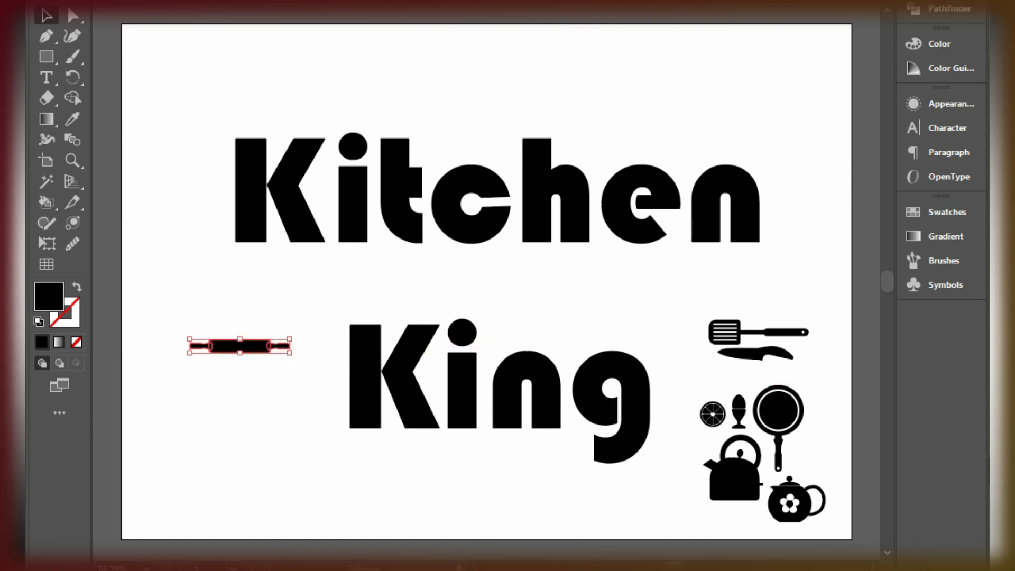
{"action": "left_click_drag", "start_coordinate": [293, 354], "coordinate": [233, 397]}
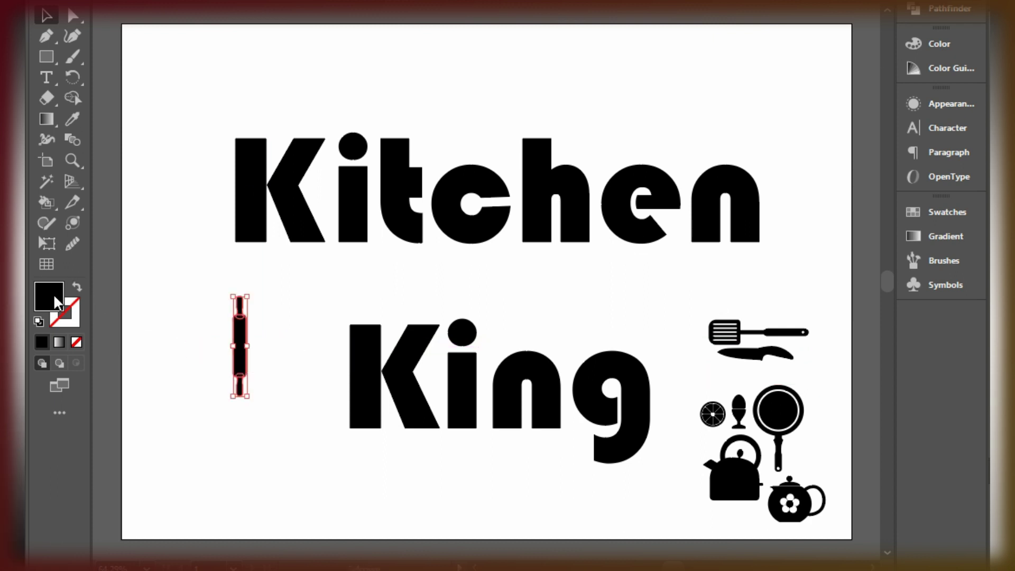
{"action": "left_click", "coordinate": [965, 48]}
{"action": "left_click", "coordinate": [721, 153]}
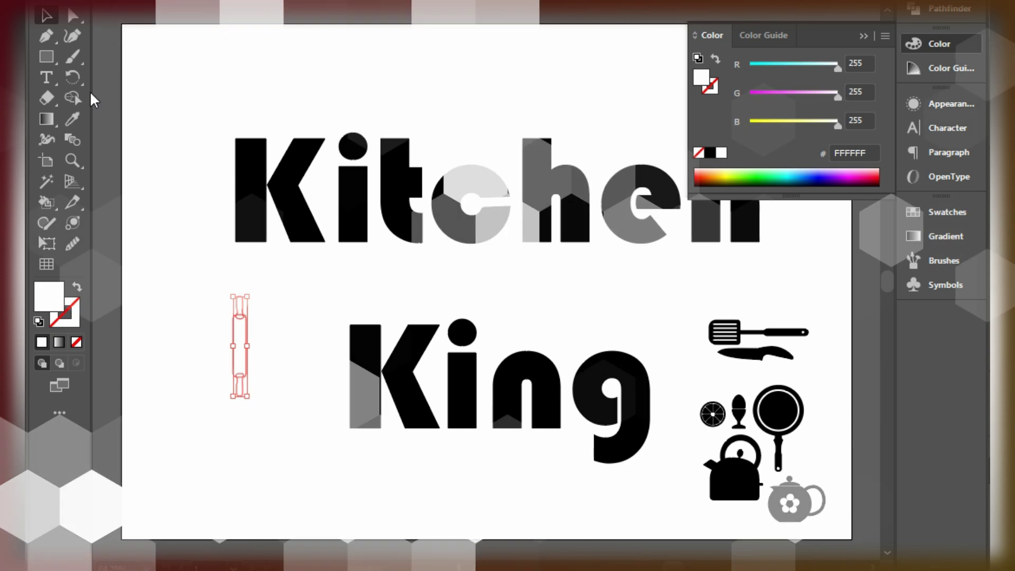
{"action": "left_click_drag", "start_coordinate": [244, 344], "coordinate": [255, 190]}
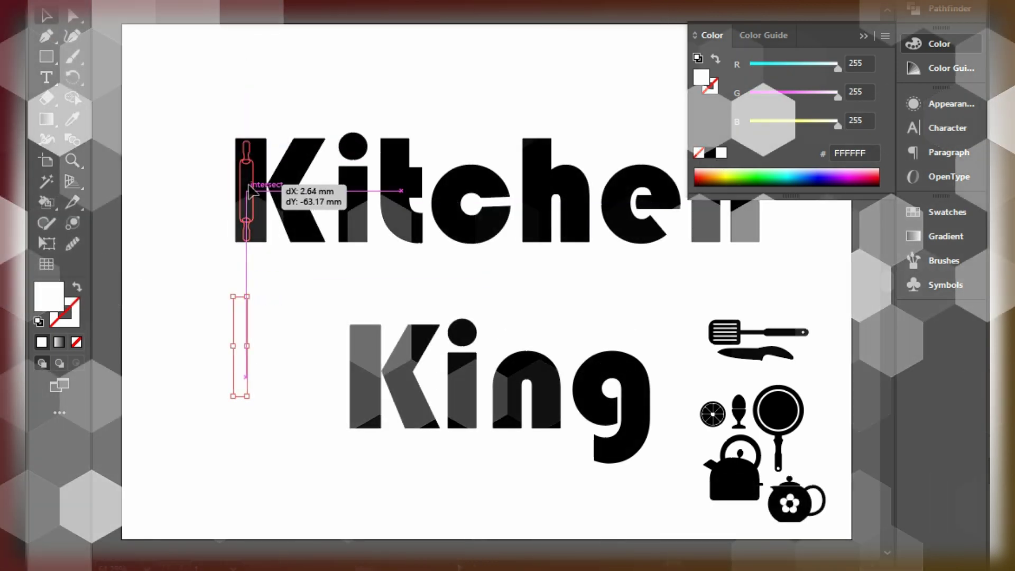
{"action": "left_click_drag", "start_coordinate": [255, 190], "coordinate": [252, 141]}
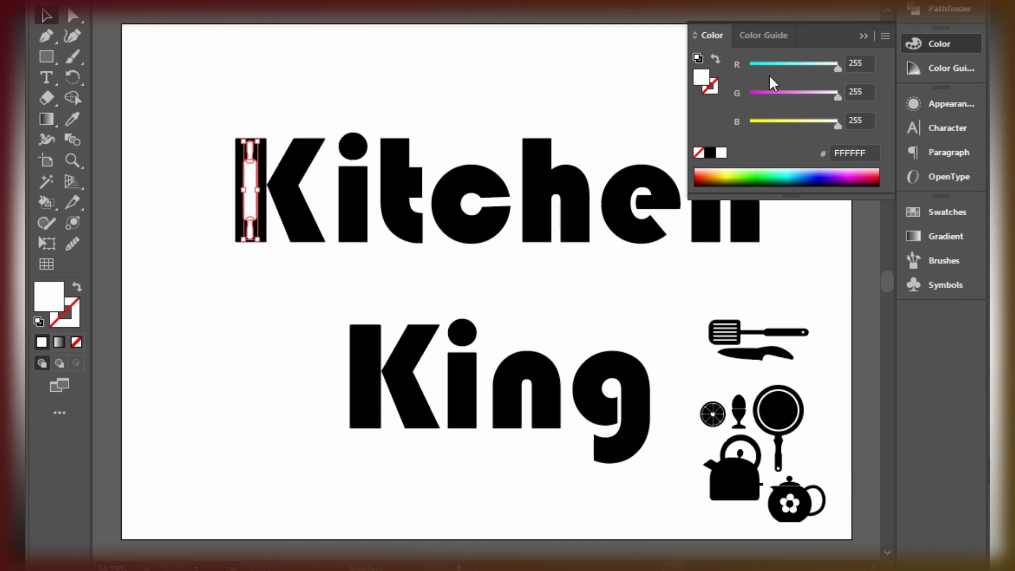
{"action": "left_click", "coordinate": [738, 415]}
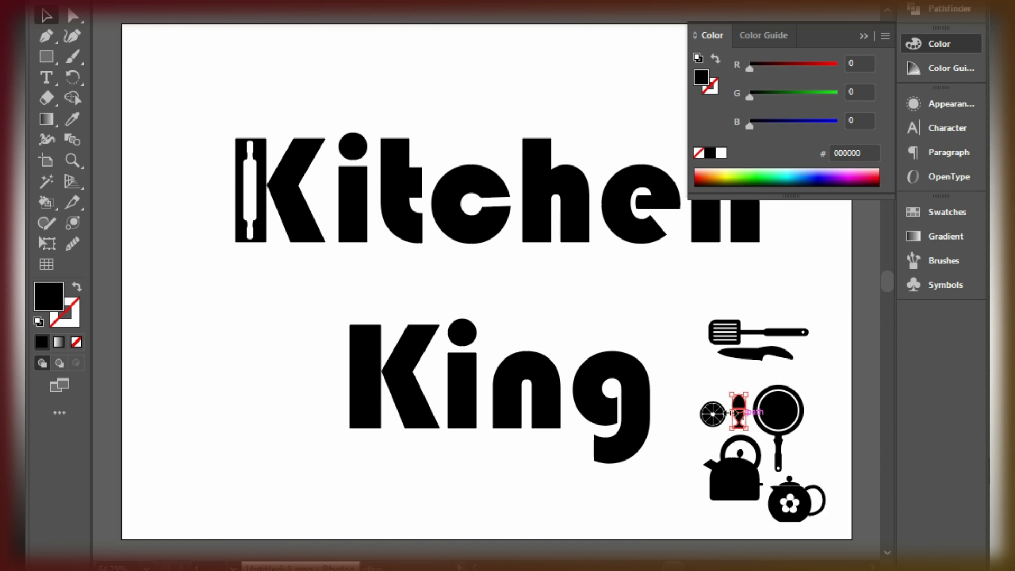
Step: Ungroup the lettering, delete Kitchen's i, and scale the egg cup into its place
{"action": "left_click_drag", "start_coordinate": [738, 415], "coordinate": [353, 217]}
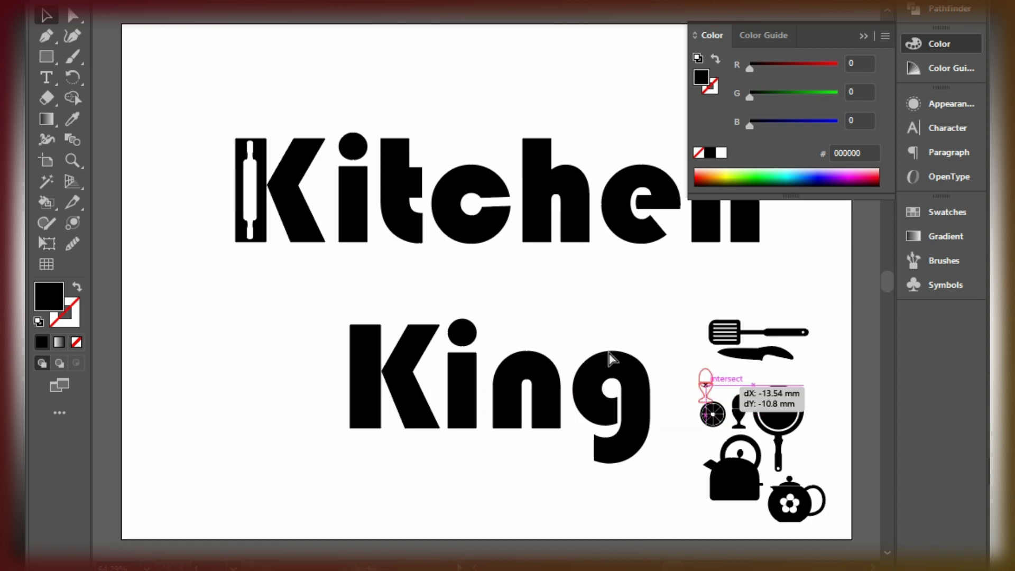
{"action": "left_click", "coordinate": [355, 168]}
{"action": "right_click", "coordinate": [351, 198]}
{"action": "right_click", "coordinate": [299, 222]}
{"action": "left_click", "coordinate": [362, 365]}
{"action": "left_click", "coordinate": [353, 235]}
{"action": "key", "text": "Delete"}
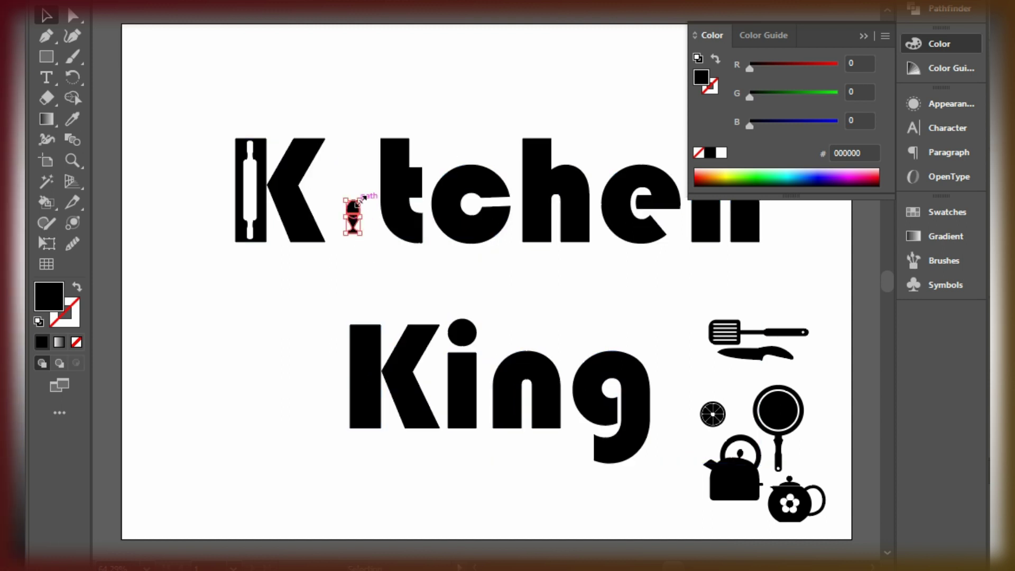
{"action": "mouse_move", "coordinate": [361, 199]}
{"action": "left_mouse_down"}
{"action": "mouse_move", "coordinate": [374, 242]}
{"action": "mouse_move", "coordinate": [353, 209]}
{"action": "left_mouse_up"}
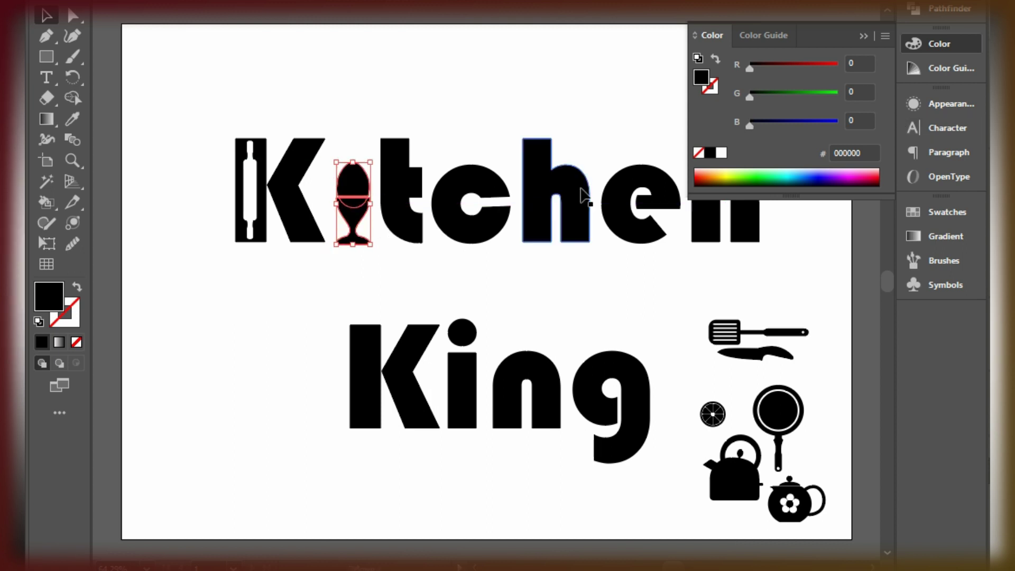
Step: Move and shrink the knife into the t's stem and fill it white
{"action": "left_click", "coordinate": [409, 239]}
{"action": "mouse_move", "coordinate": [750, 353]}
{"action": "left_mouse_down"}
{"action": "mouse_move", "coordinate": [476, 290]}
{"action": "mouse_move", "coordinate": [530, 301]}
{"action": "left_mouse_up"}
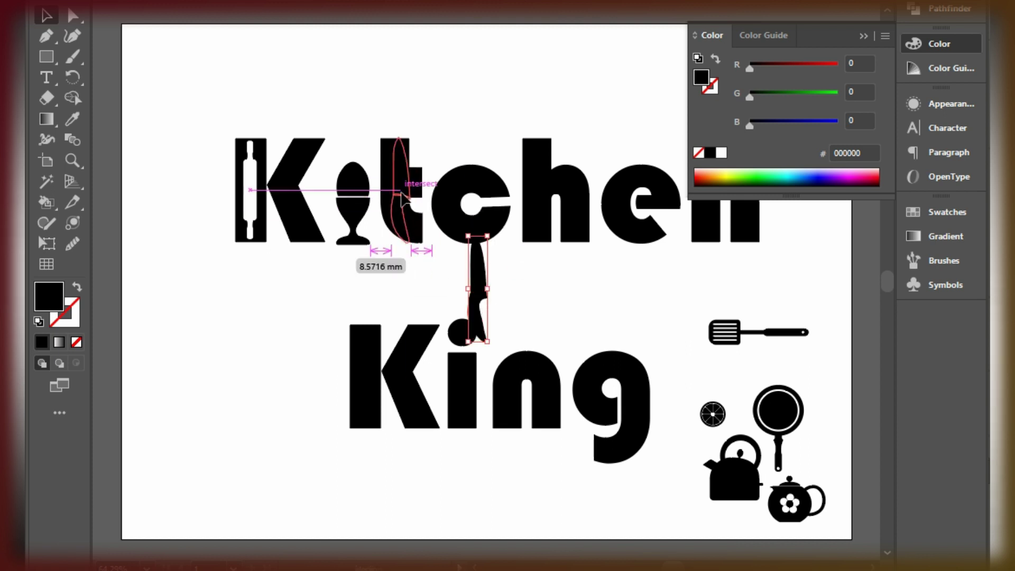
{"action": "left_click_drag", "start_coordinate": [480, 296], "coordinate": [406, 182]}
{"action": "left_click_drag", "start_coordinate": [415, 126], "coordinate": [402, 148]}
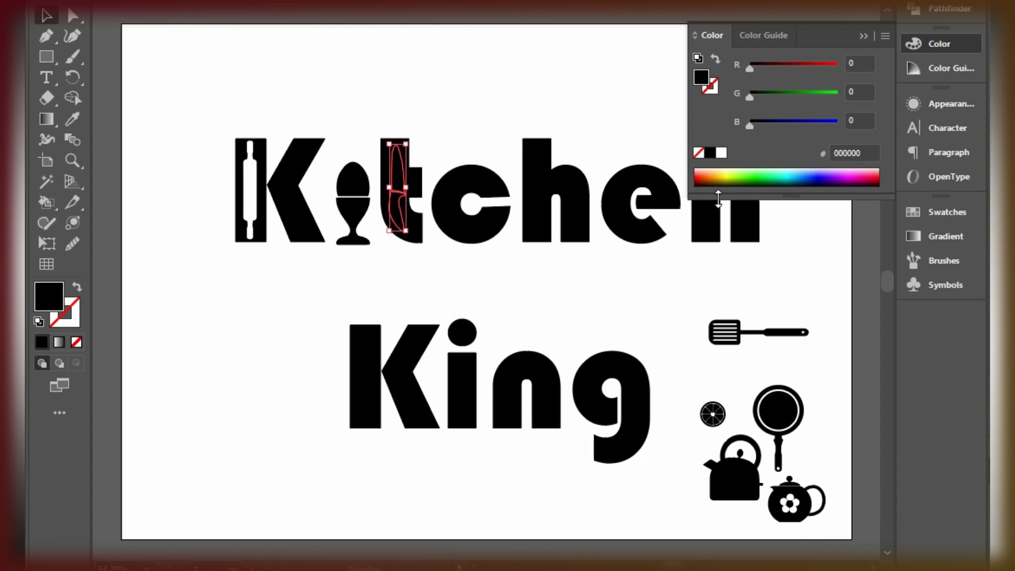
{"action": "left_click", "coordinate": [720, 154]}
{"action": "left_click", "coordinate": [512, 269]}
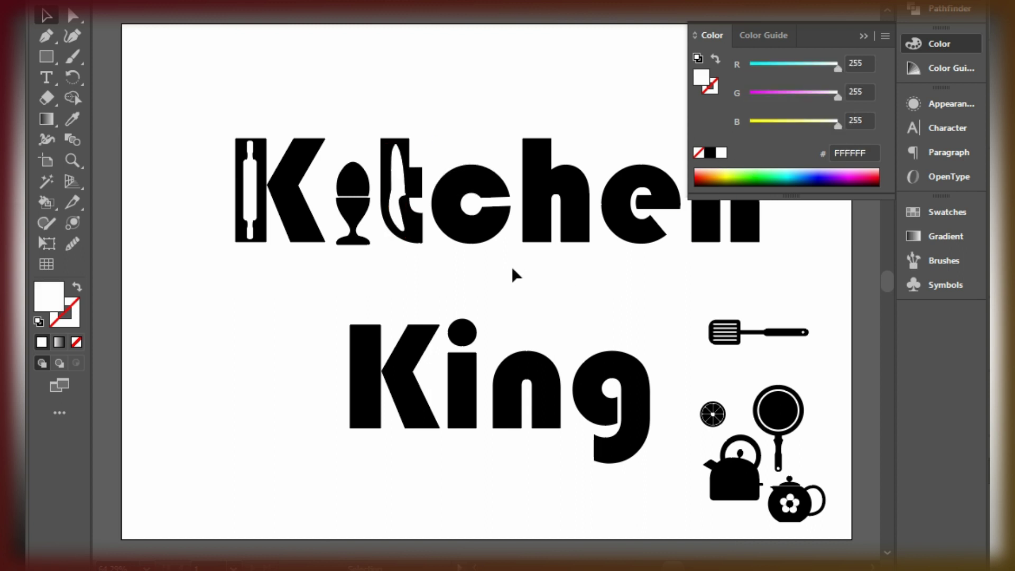
Step: Rotate the frying pan 90° under the c and resize its inner white circle
{"action": "left_click_drag", "start_coordinate": [790, 420], "coordinate": [475, 272]}
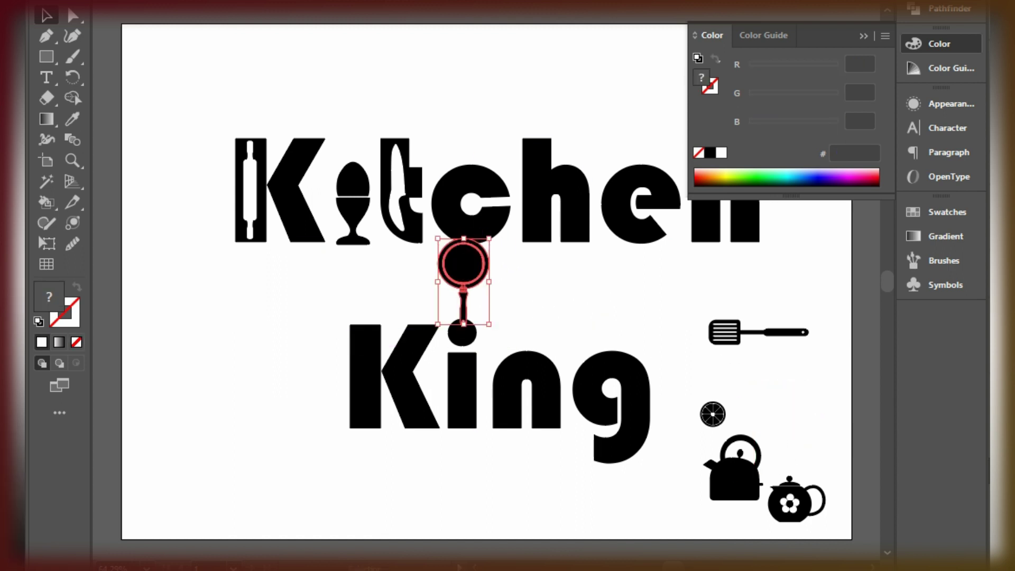
{"action": "mouse_move", "coordinate": [491, 327]}
{"action": "left_mouse_down"}
{"action": "mouse_move", "coordinate": [509, 252]}
{"action": "mouse_move", "coordinate": [512, 308]}
{"action": "mouse_move", "coordinate": [501, 237]}
{"action": "mouse_move", "coordinate": [516, 263]}
{"action": "mouse_move", "coordinate": [484, 219]}
{"action": "left_mouse_up"}
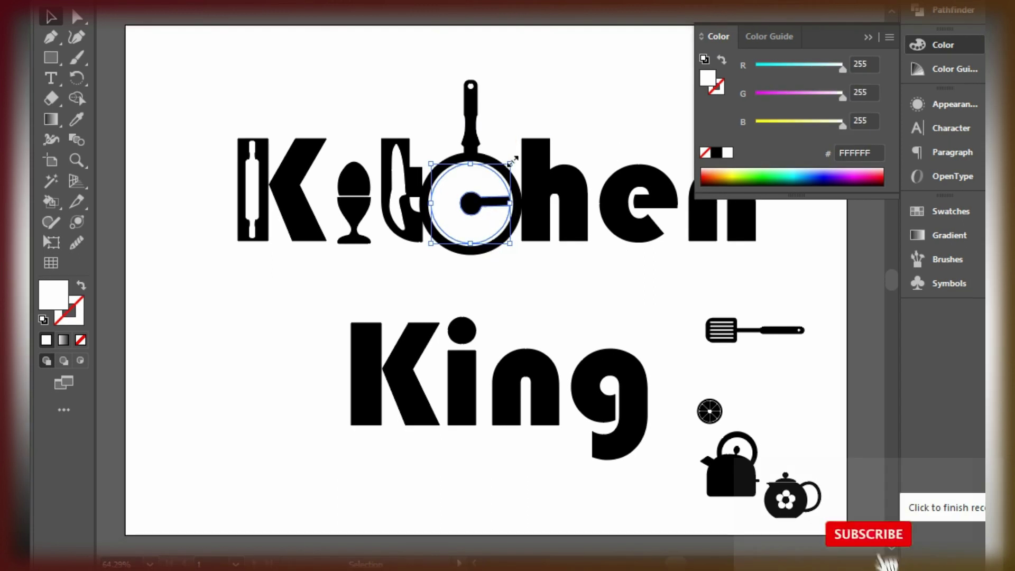
{"action": "left_click_drag", "start_coordinate": [509, 165], "coordinate": [528, 159]}
{"action": "left_click", "coordinate": [535, 291]}
{"action": "mouse_move", "coordinate": [443, 137]}
{"action": "left_mouse_down"}
{"action": "mouse_move", "coordinate": [482, 231]}
{"action": "mouse_move", "coordinate": [518, 86]}
{"action": "left_mouse_up"}
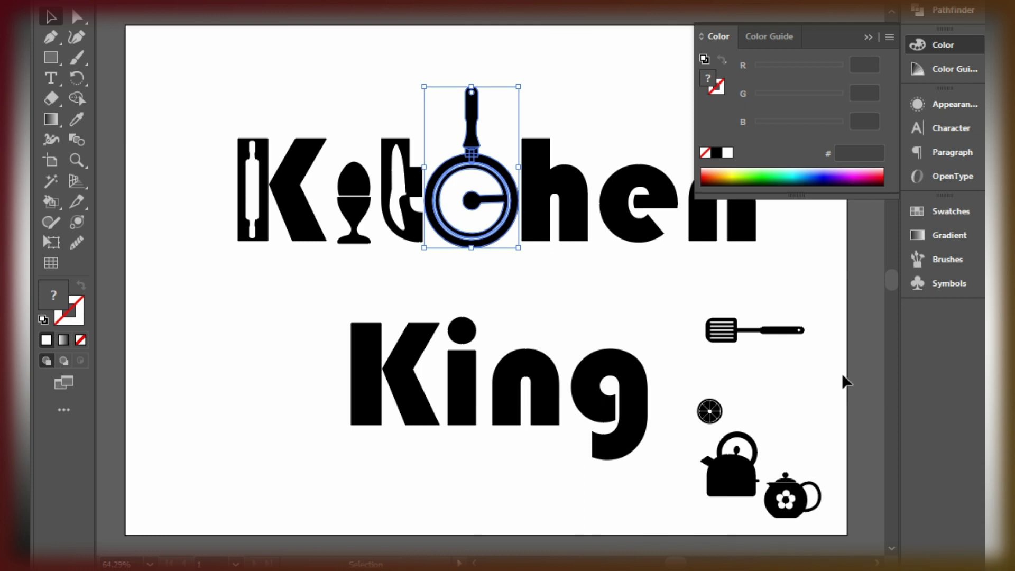
Step: Stand the spatula upright on the h of Kitchen and fill it white
{"action": "left_click", "coordinate": [787, 331]}
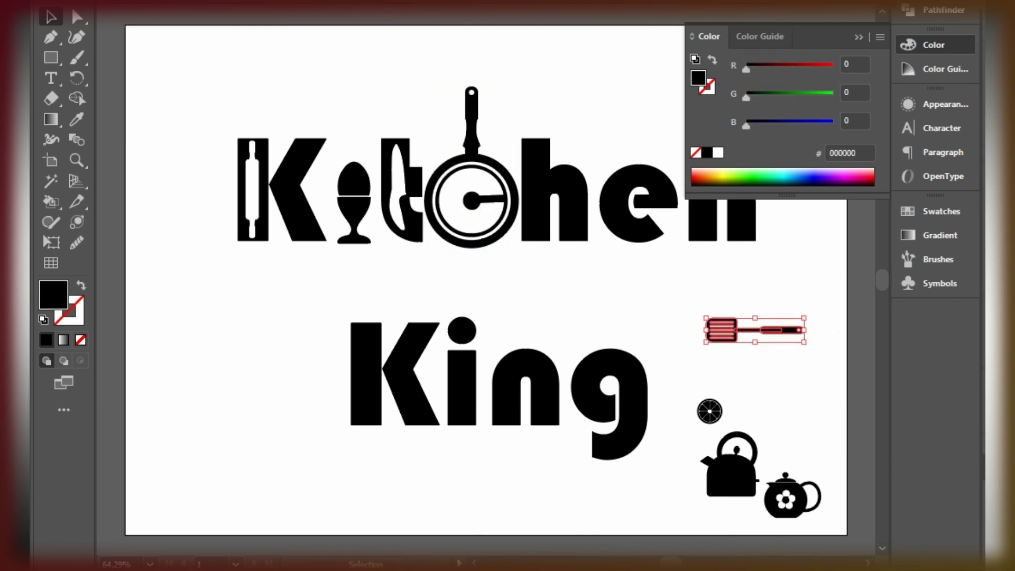
{"action": "left_click_drag", "start_coordinate": [805, 317], "coordinate": [769, 378]}
{"action": "mouse_move", "coordinate": [755, 296]}
{"action": "left_mouse_down"}
{"action": "mouse_move", "coordinate": [539, 179]}
{"action": "mouse_move", "coordinate": [544, 144]}
{"action": "left_mouse_up"}
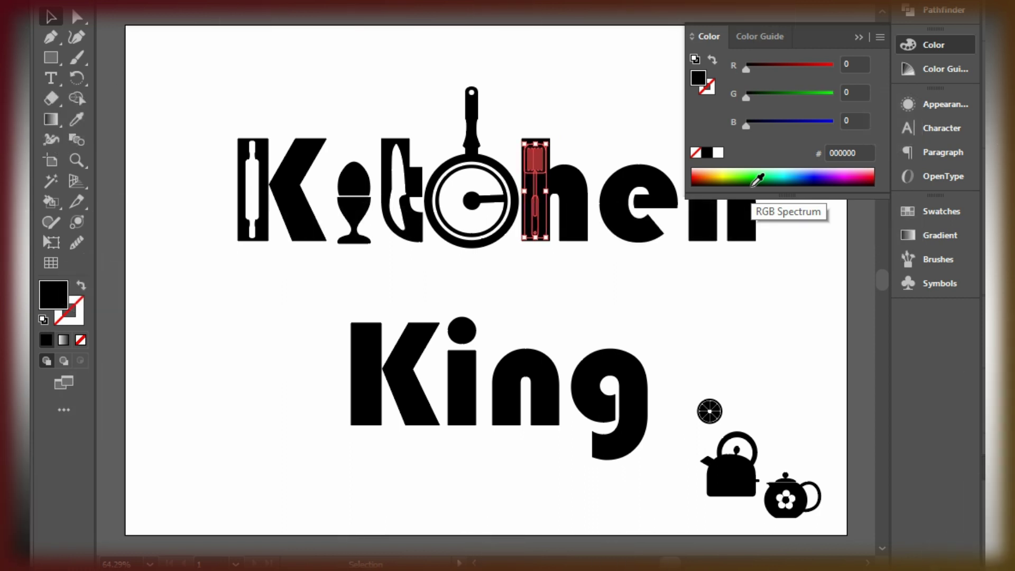
{"action": "left_click", "coordinate": [718, 153]}
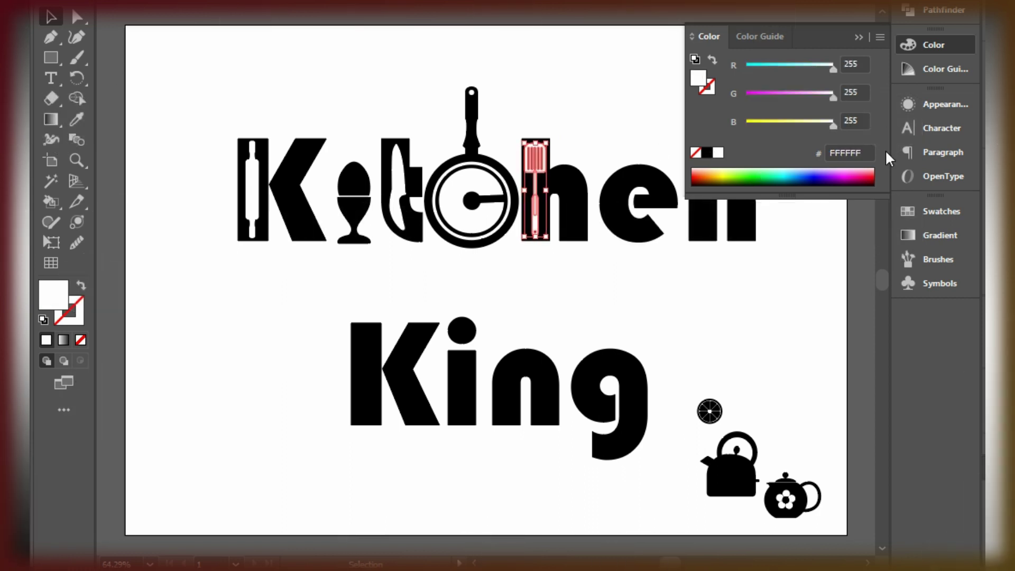
{"action": "left_click", "coordinate": [814, 260]}
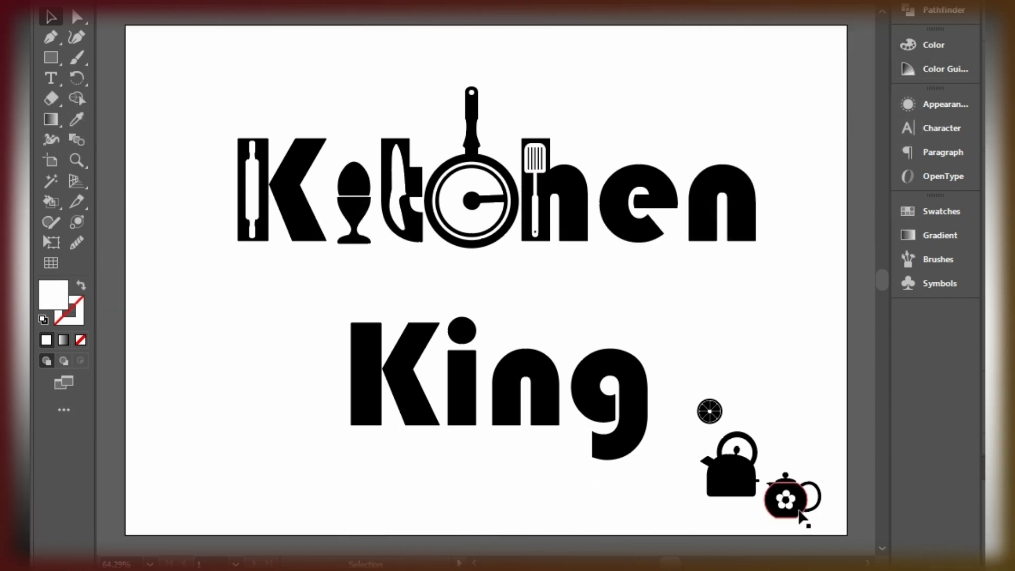
Step: Divide the orange slice with the e via Pathfinder, ungroup, and delete one wedge
{"action": "mouse_move", "coordinate": [709, 411]}
{"action": "left_mouse_down"}
{"action": "mouse_move", "coordinate": [640, 200]}
{"action": "mouse_move", "coordinate": [697, 244]}
{"action": "left_mouse_up"}
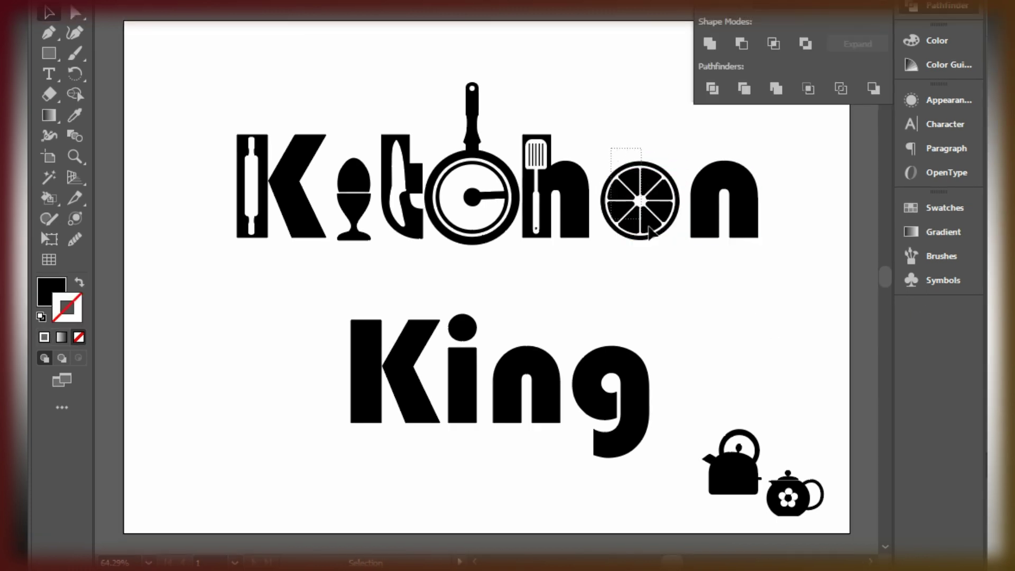
{"action": "left_click_drag", "start_coordinate": [649, 227], "coordinate": [655, 242]}
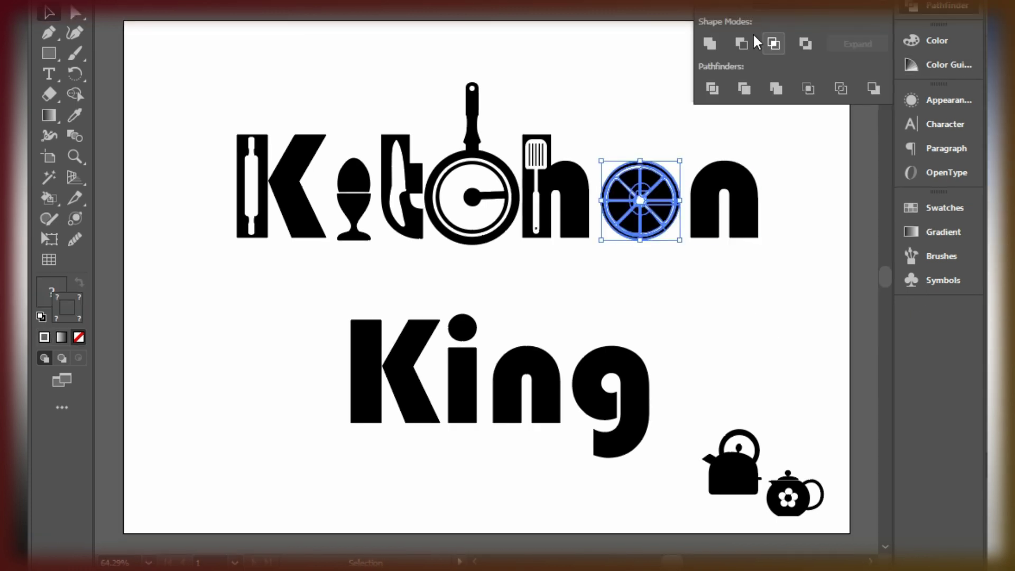
{"action": "left_click", "coordinate": [719, 82]}
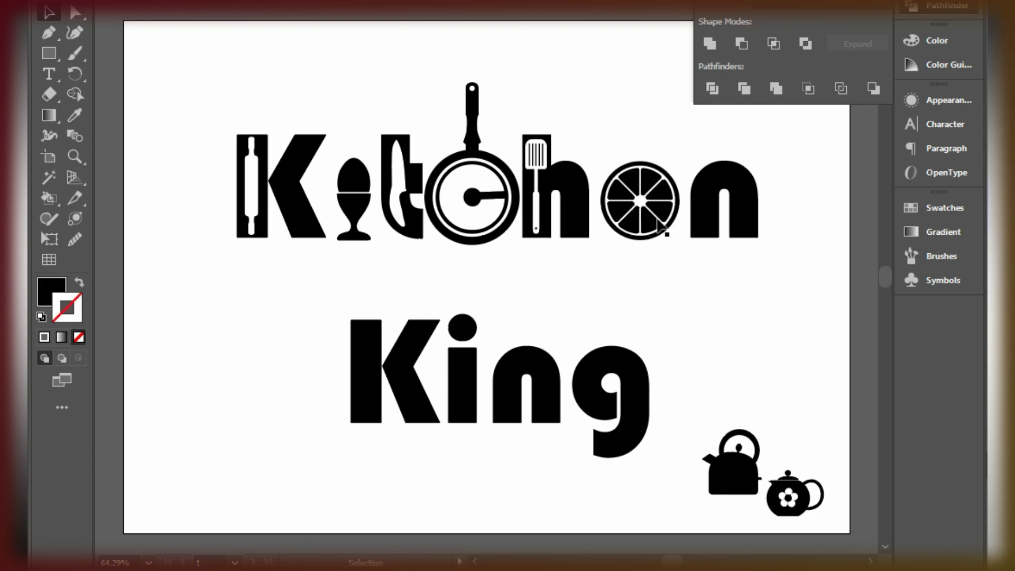
{"action": "right_click", "coordinate": [668, 216]}
{"action": "left_click", "coordinate": [727, 359]}
{"action": "left_click", "coordinate": [669, 218]}
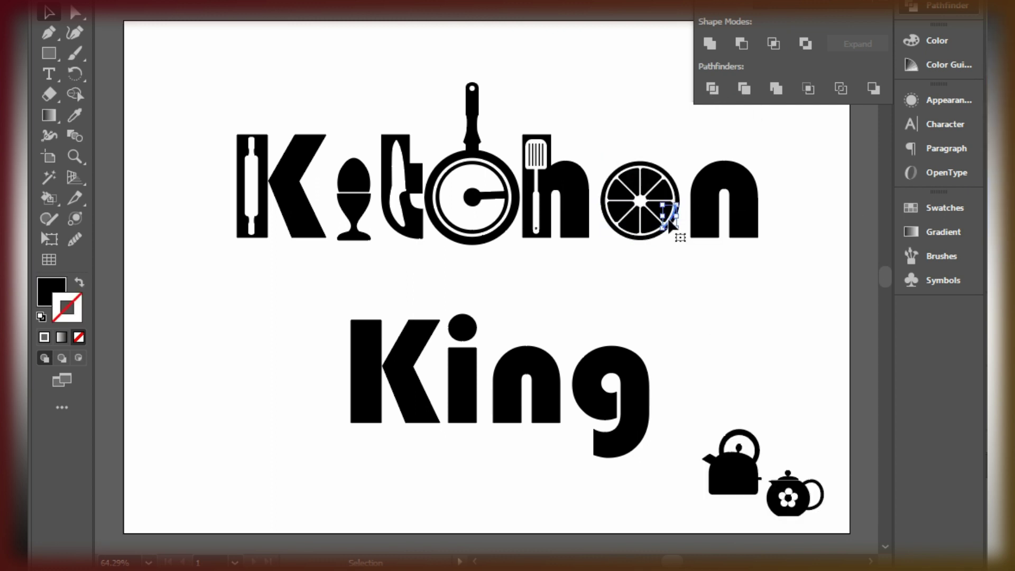
{"action": "key", "text": "F12"}
{"action": "left_click", "coordinate": [745, 290]}
{"action": "key", "text": "Delete"}
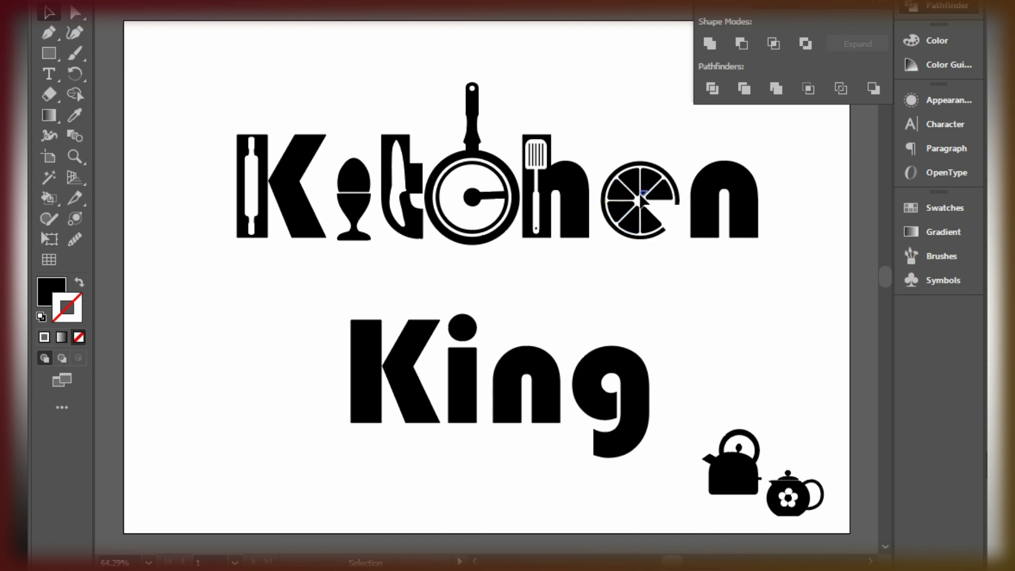
Step: Refine the orange-slice pieces' fill and shape, then move the kettle over the n
{"action": "left_click", "coordinate": [639, 200]}
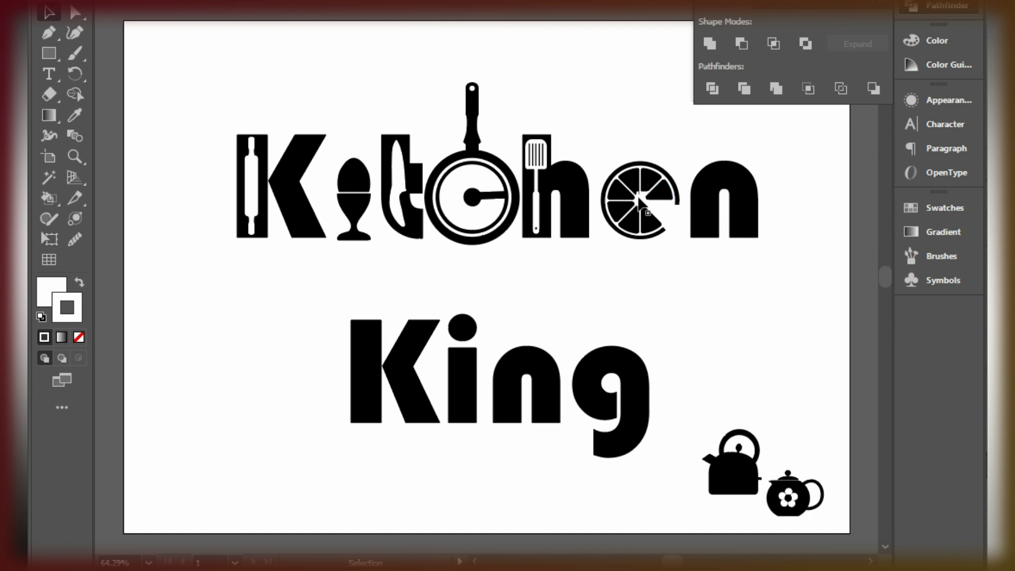
{"action": "left_click", "coordinate": [641, 205]}
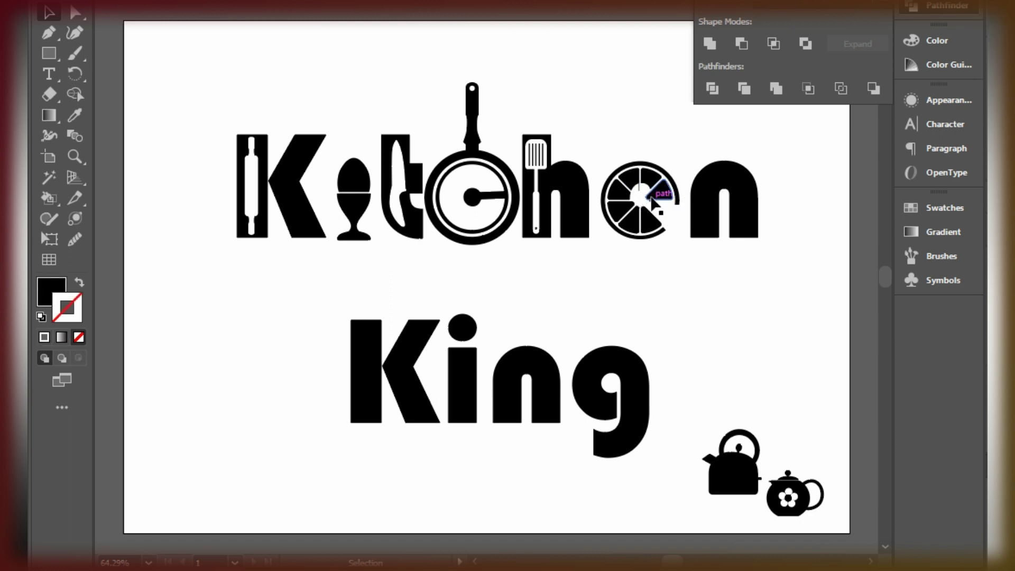
{"action": "left_click_drag", "start_coordinate": [654, 200], "coordinate": [729, 254]}
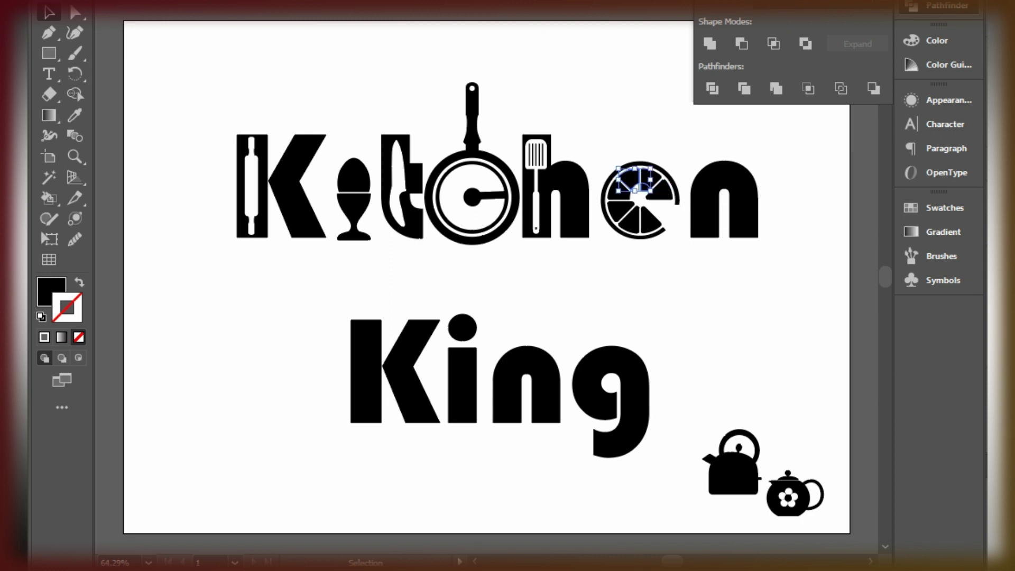
{"action": "left_click", "coordinate": [639, 196], "text": "shift"}
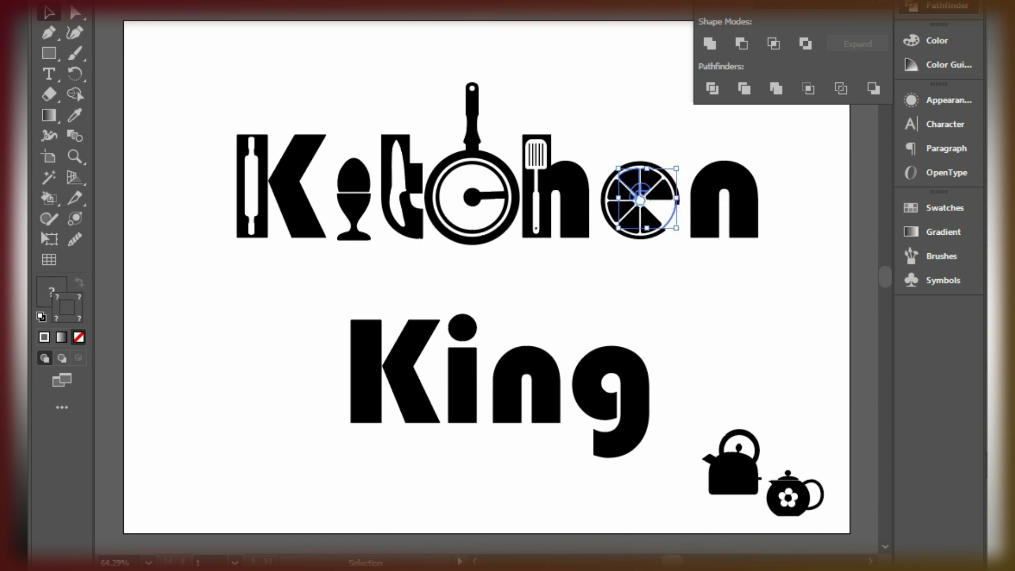
{"action": "left_click", "coordinate": [711, 248]}
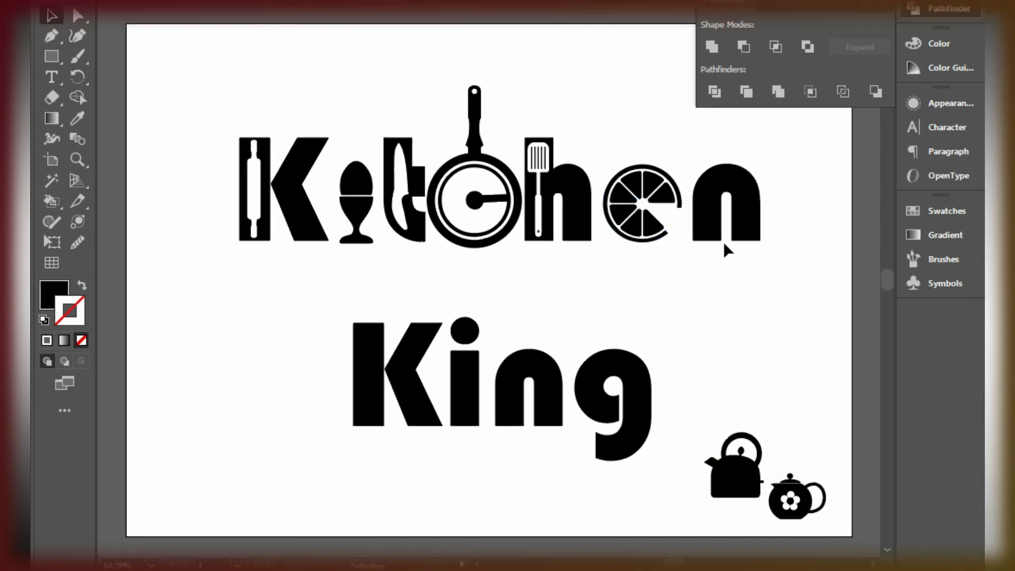
{"action": "mouse_move", "coordinate": [757, 470]}
{"action": "left_mouse_down"}
{"action": "mouse_move", "coordinate": [729, 207]}
{"action": "mouse_move", "coordinate": [781, 247]}
{"action": "mouse_move", "coordinate": [751, 207]}
{"action": "left_mouse_up"}
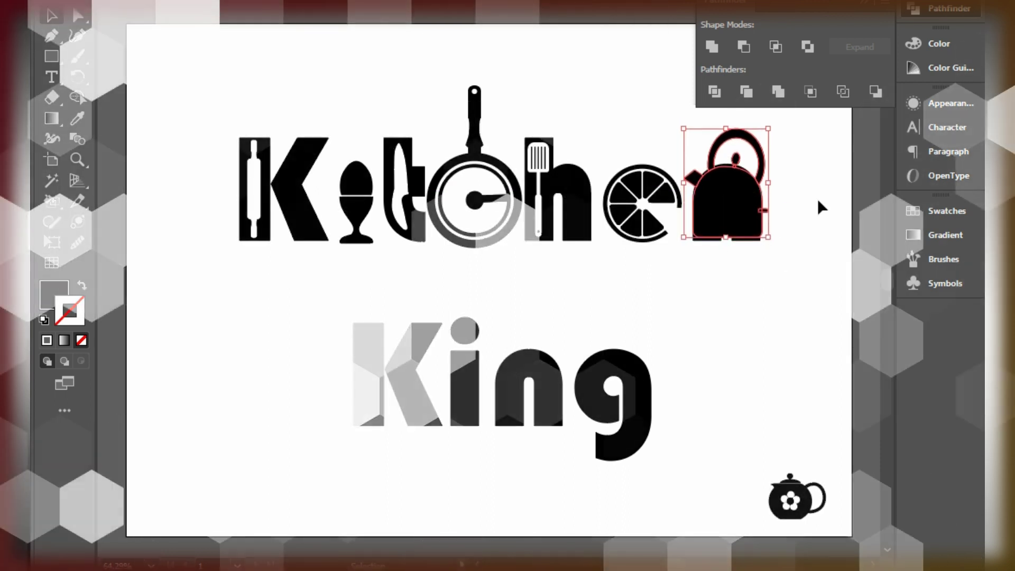
Step: Resize the kettle over the n and make the n shape white with no stroke
{"action": "left_click_drag", "start_coordinate": [767, 238], "coordinate": [767, 240]}
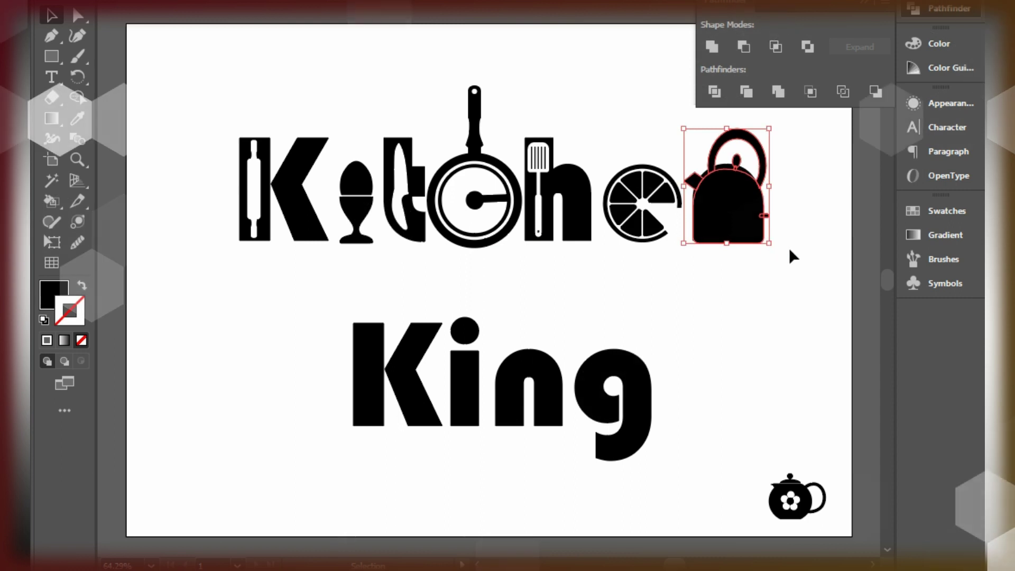
{"action": "right_click", "coordinate": [706, 217]}
{"action": "left_click", "coordinate": [789, 160]}
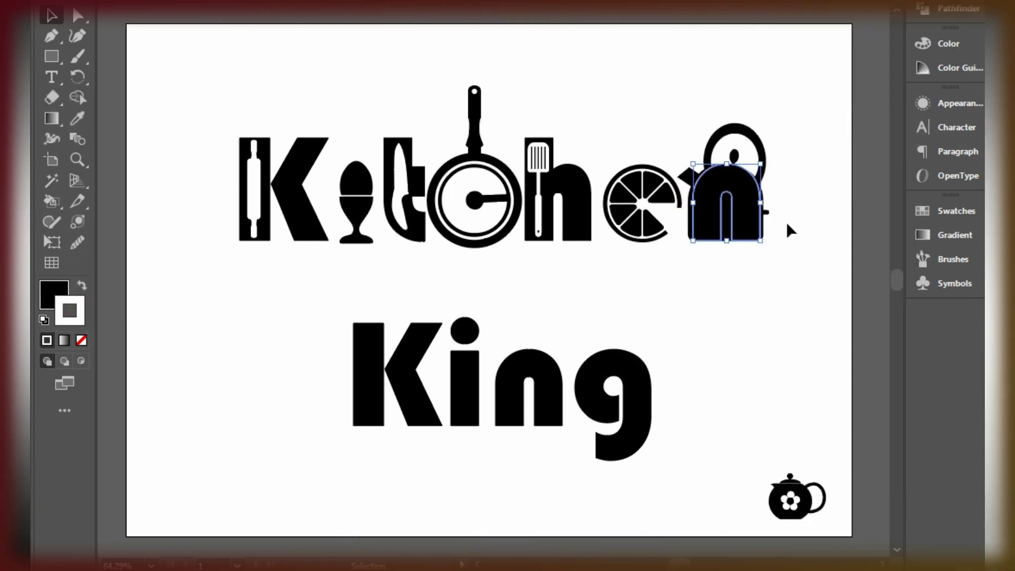
{"action": "left_click", "coordinate": [751, 198]}
{"action": "left_click", "coordinate": [939, 43]}
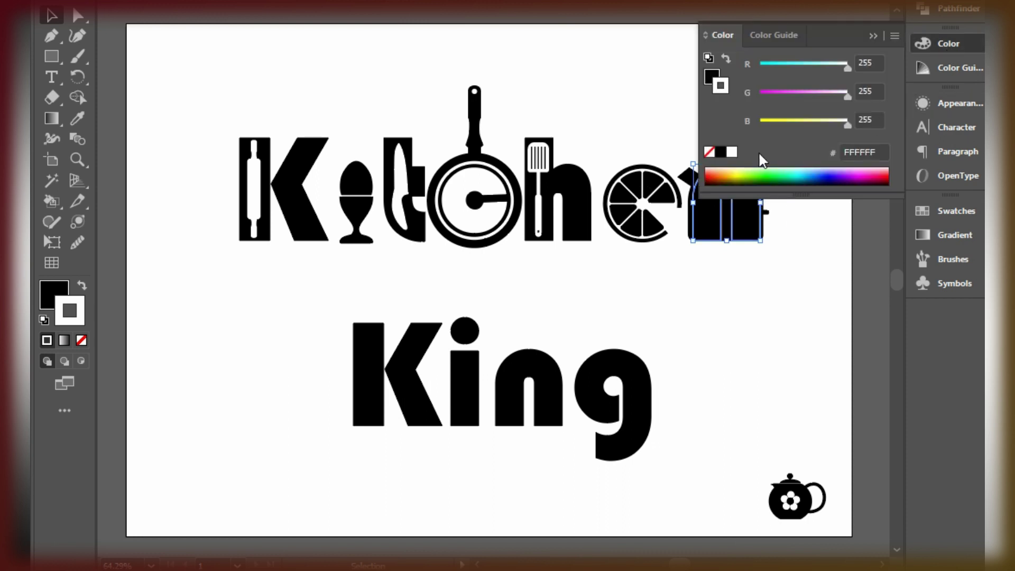
{"action": "left_click", "coordinate": [731, 152]}
{"action": "left_click", "coordinate": [873, 35]}
{"action": "left_click", "coordinate": [84, 317]}
{"action": "left_click", "coordinate": [81, 339]}
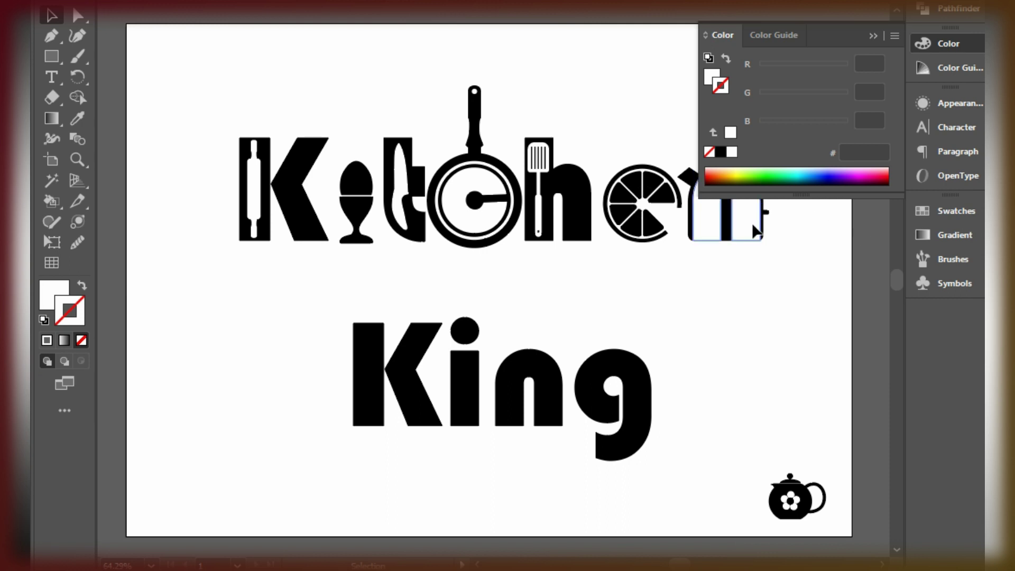
Step: Resize and nudge the white n into place inside the kettle body
{"action": "left_click", "coordinate": [755, 231]}
{"action": "left_click_drag", "start_coordinate": [787, 158], "coordinate": [775, 183]}
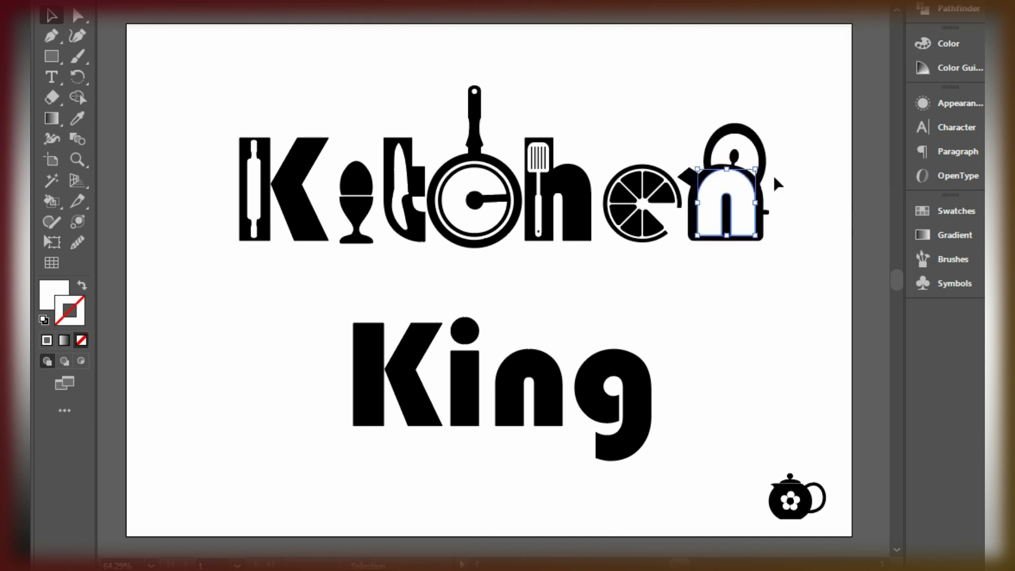
{"action": "key", "text": "Right"}
{"action": "key", "text": "Down"}
{"action": "left_click", "coordinate": [845, 194]}
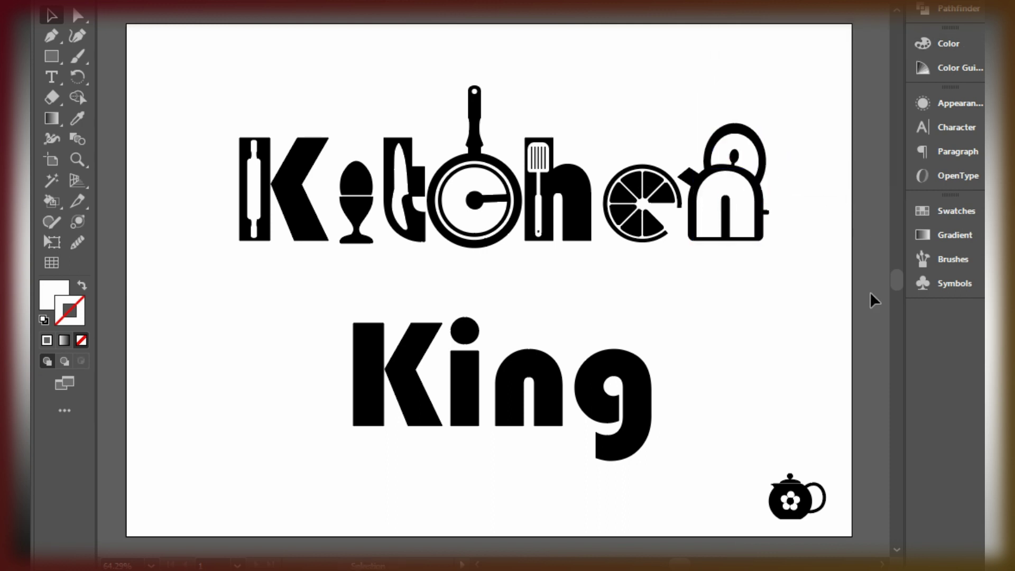
Step: Apply Pathfinder Minus Front to cut the rolling pin from the K and knife from the t
{"action": "left_click", "coordinate": [407, 323]}
{"action": "left_click_drag", "start_coordinate": [214, 114], "coordinate": [330, 253]}
{"action": "left_click", "coordinate": [956, 9]}
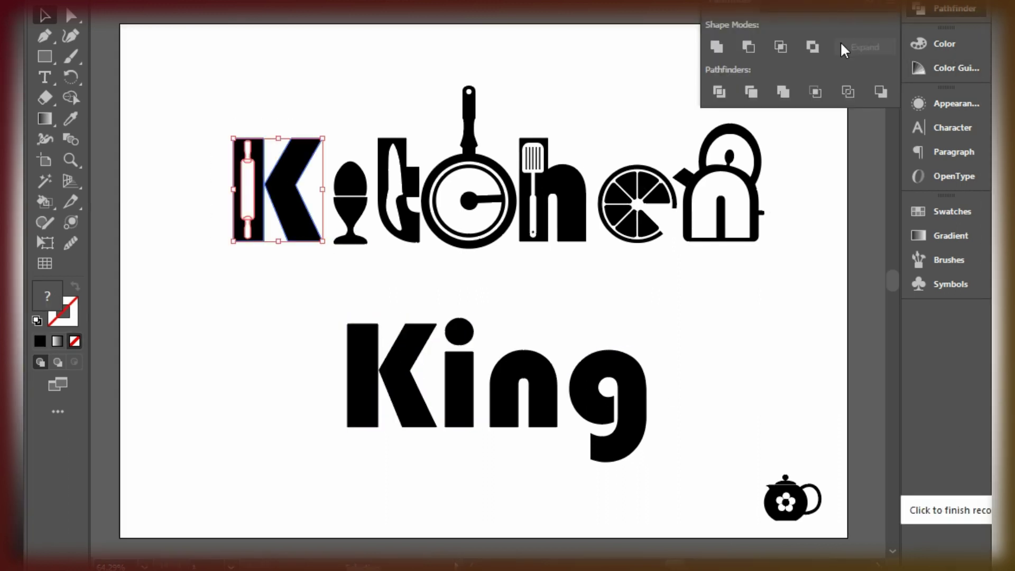
{"action": "left_click", "coordinate": [749, 47]}
{"action": "left_click", "coordinate": [748, 47]}
Step: Divide the frying-pan letter with Pathfinder and ungroup its pieces
{"action": "left_click", "coordinate": [444, 174]}
{"action": "left_click", "coordinate": [717, 91]}
{"action": "right_click", "coordinate": [472, 180]}
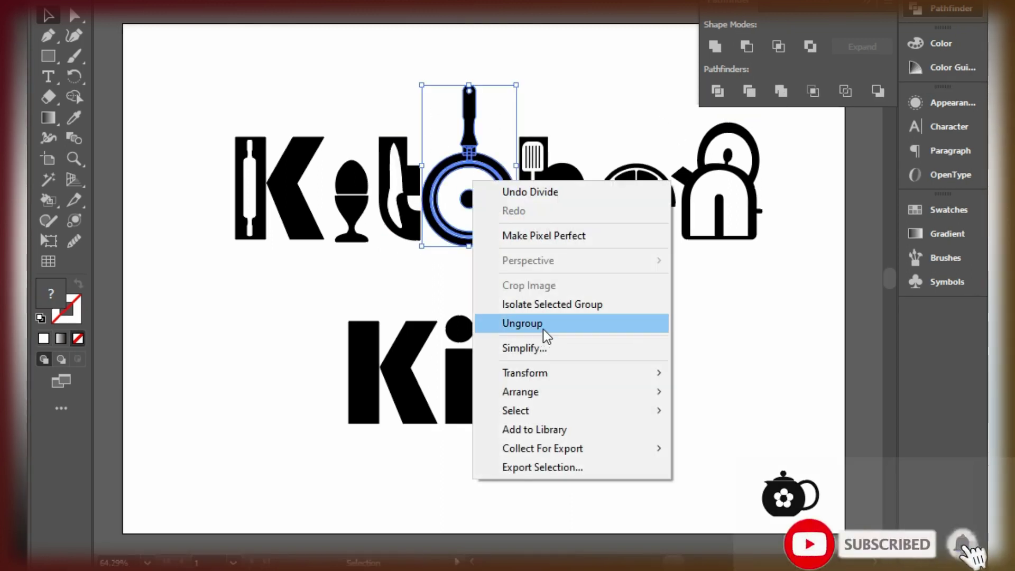
{"action": "left_click", "coordinate": [543, 323]}
{"action": "left_click", "coordinate": [470, 184]}
{"action": "left_click", "coordinate": [470, 187]}
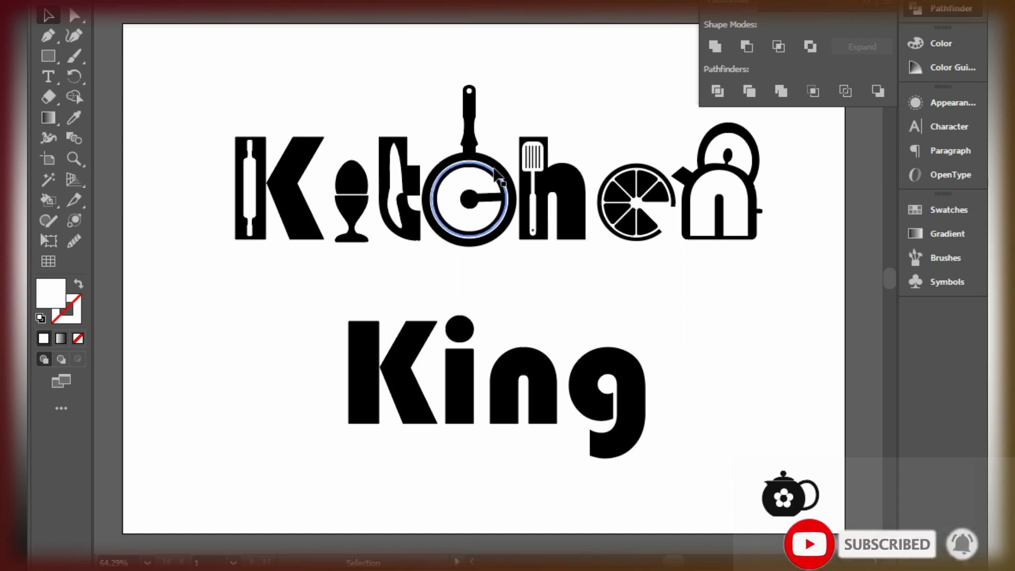
{"action": "left_click", "coordinate": [648, 285]}
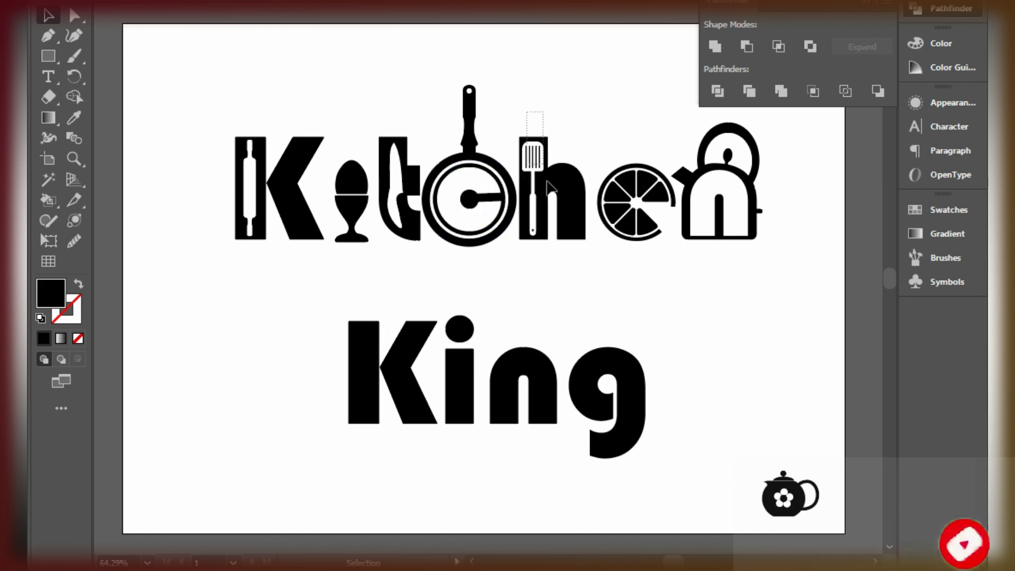
Step: Cut the spatula out of the h with Minus Front; try Minus Front and Divide on the kettle, then undo
{"action": "left_click_drag", "start_coordinate": [524, 110], "coordinate": [540, 153]}
{"action": "left_click", "coordinate": [746, 47]}
{"action": "left_click_drag", "start_coordinate": [690, 132], "coordinate": [739, 246]}
{"action": "left_click", "coordinate": [746, 46]}
{"action": "key", "text": "ctrl+z"}
{"action": "left_click", "coordinate": [717, 90]}
{"action": "right_click", "coordinate": [729, 196]}
{"action": "left_click", "coordinate": [732, 187]}
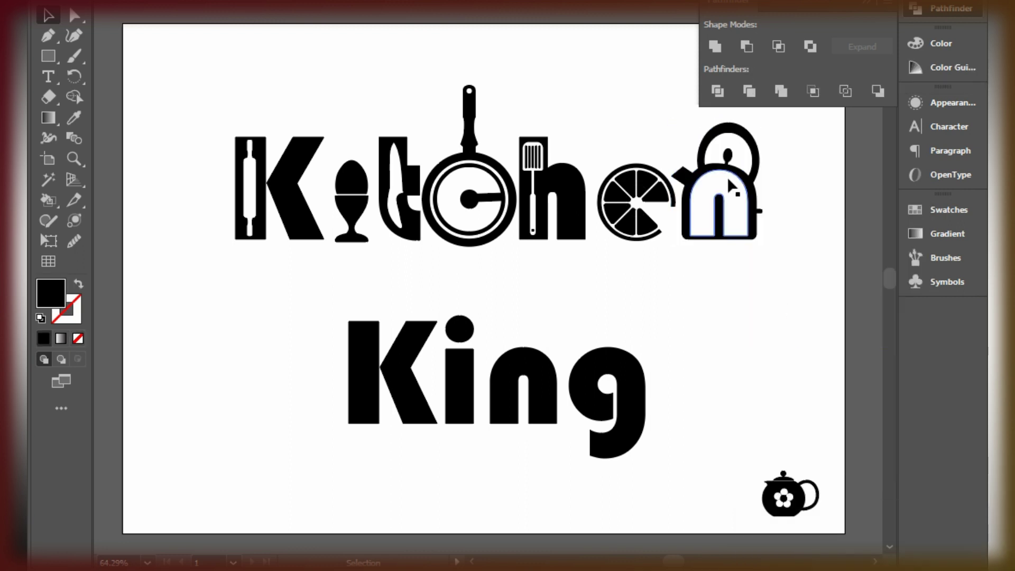
{"action": "left_click", "coordinate": [735, 144]}
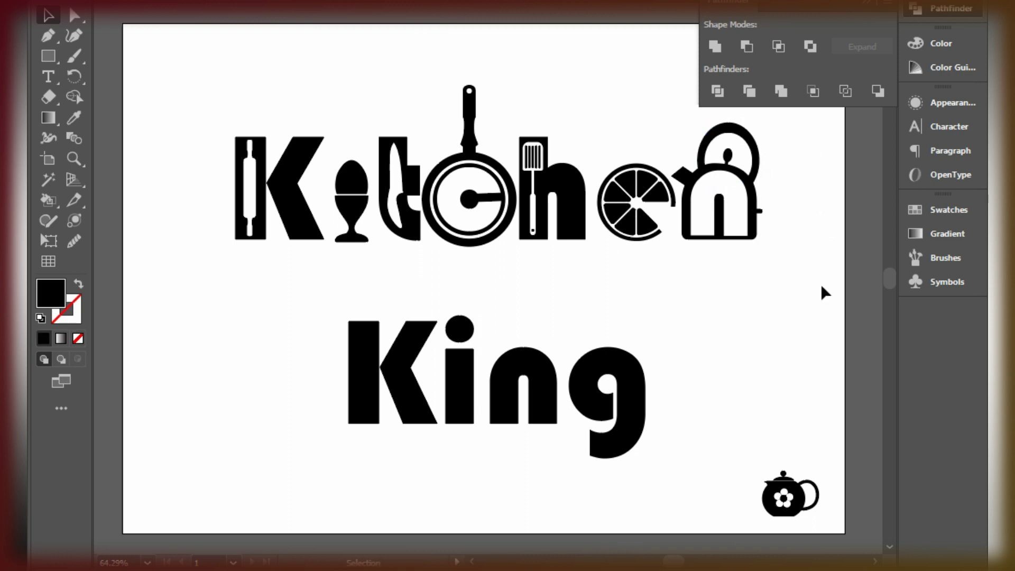
Step: Replace King's plain K and i with copies of the rolling-pin K and egg cup
{"action": "left_click", "coordinate": [388, 391]}
{"action": "key", "text": "Delete"}
{"action": "left_click", "coordinate": [452, 401]}
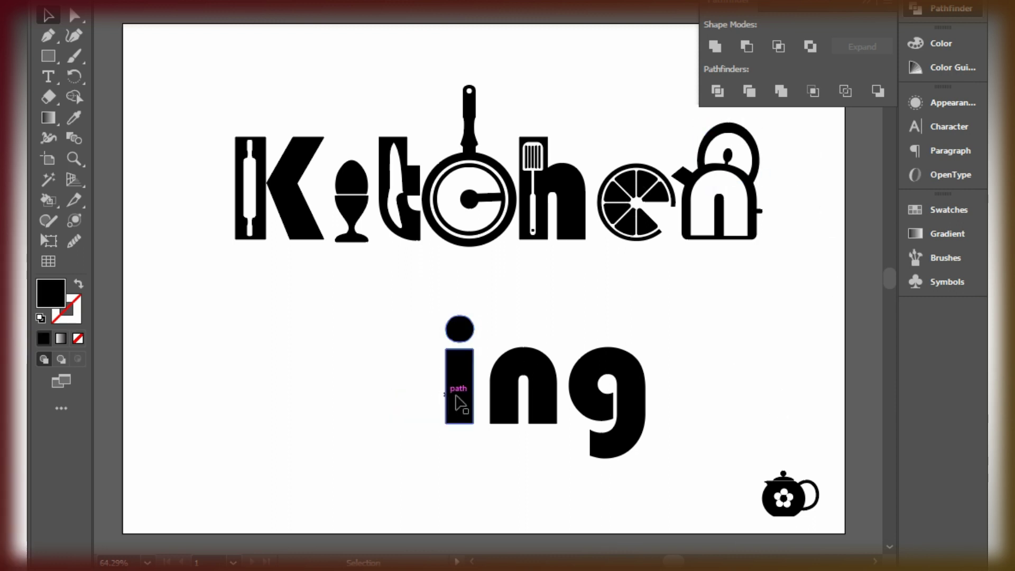
{"action": "key", "text": "Delete"}
{"action": "left_click_drag", "start_coordinate": [166, 150], "coordinate": [352, 240]}
{"action": "key", "text": "ctrl+c"}
{"action": "key", "text": "ctrl+v"}
{"action": "mouse_move", "coordinate": [474, 297]}
{"action": "left_mouse_down"}
{"action": "mouse_move", "coordinate": [407, 390]}
{"action": "mouse_move", "coordinate": [391, 391]}
{"action": "left_mouse_up"}
Step: Replace King's n with a copy of the kettle letter and enlarge the teapot over the g
{"action": "left_click", "coordinate": [550, 418]}
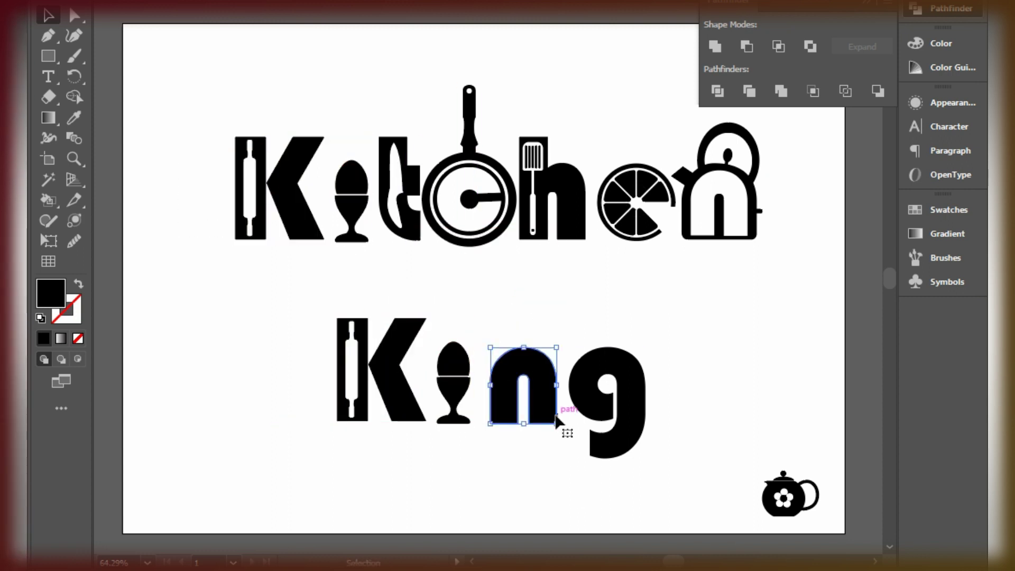
{"action": "key", "text": "Delete"}
{"action": "left_click", "coordinate": [693, 196]}
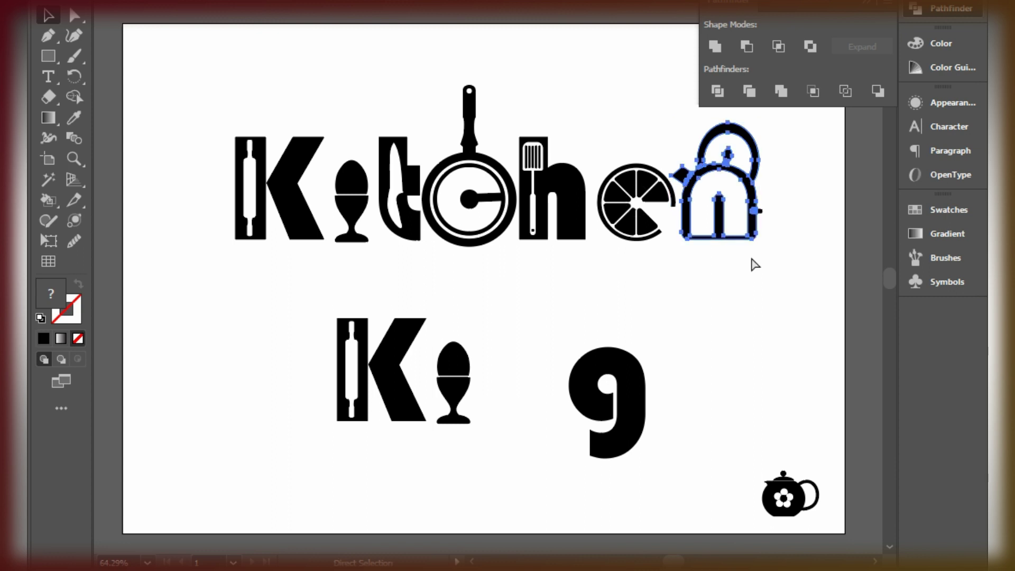
{"action": "key", "text": "ctrl+c"}
{"action": "key", "text": "ctrl+v"}
{"action": "left_click_drag", "start_coordinate": [525, 307], "coordinate": [557, 393]}
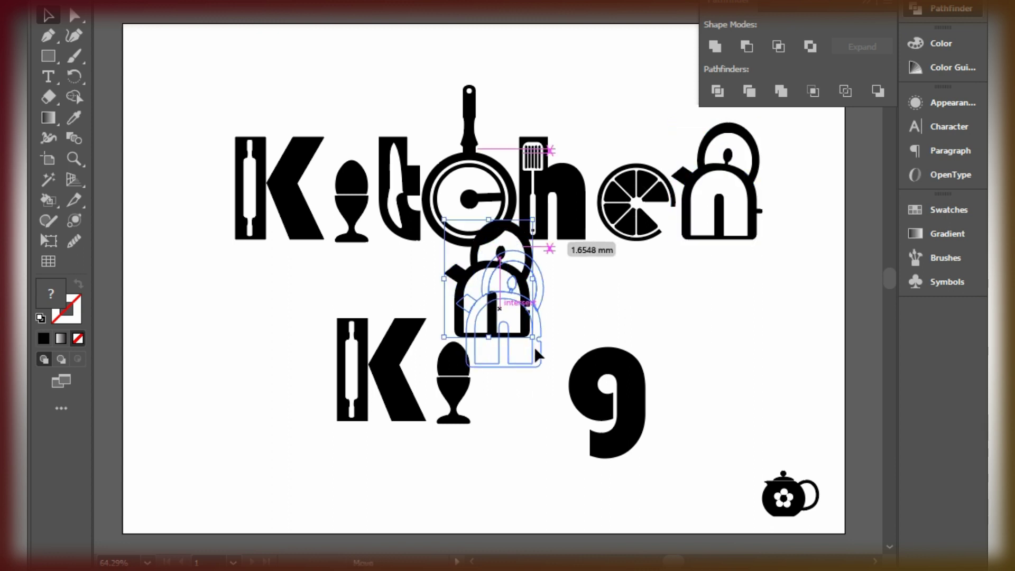
{"action": "left_click", "coordinate": [806, 482]}
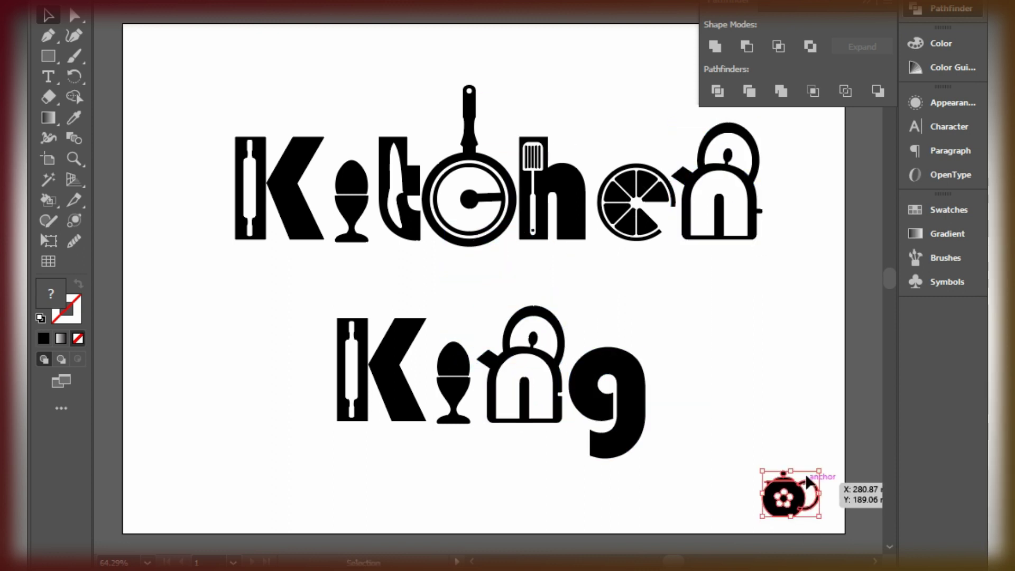
{"action": "mouse_move", "coordinate": [818, 467]}
{"action": "left_mouse_down"}
{"action": "mouse_move", "coordinate": [845, 449]}
{"action": "mouse_move", "coordinate": [651, 377]}
{"action": "mouse_move", "coordinate": [677, 341]}
{"action": "left_mouse_up"}
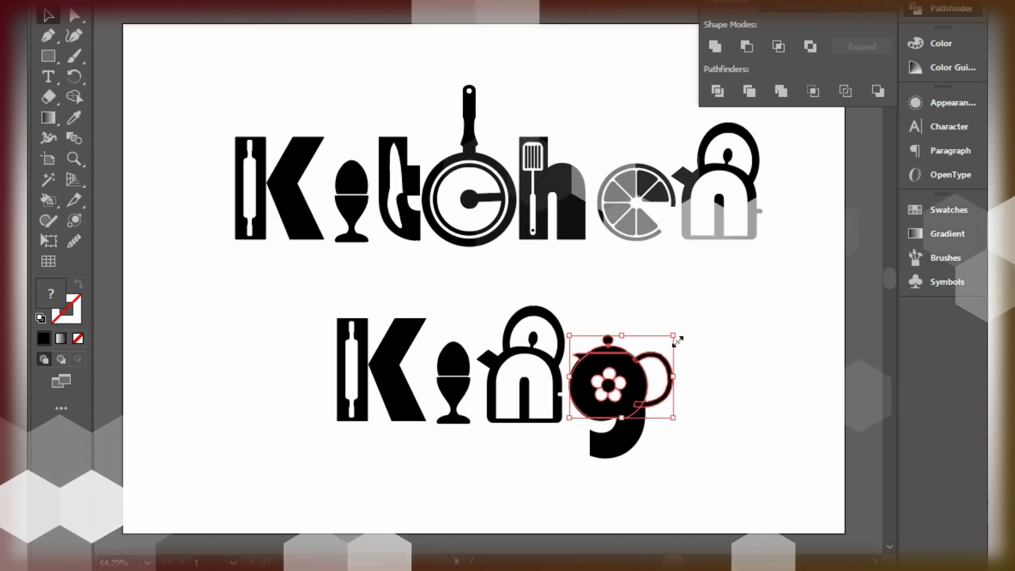
Step: Give the teapot over King's g a white (FFFFFF) stroke, then reselect it
{"action": "left_click", "coordinate": [685, 444]}
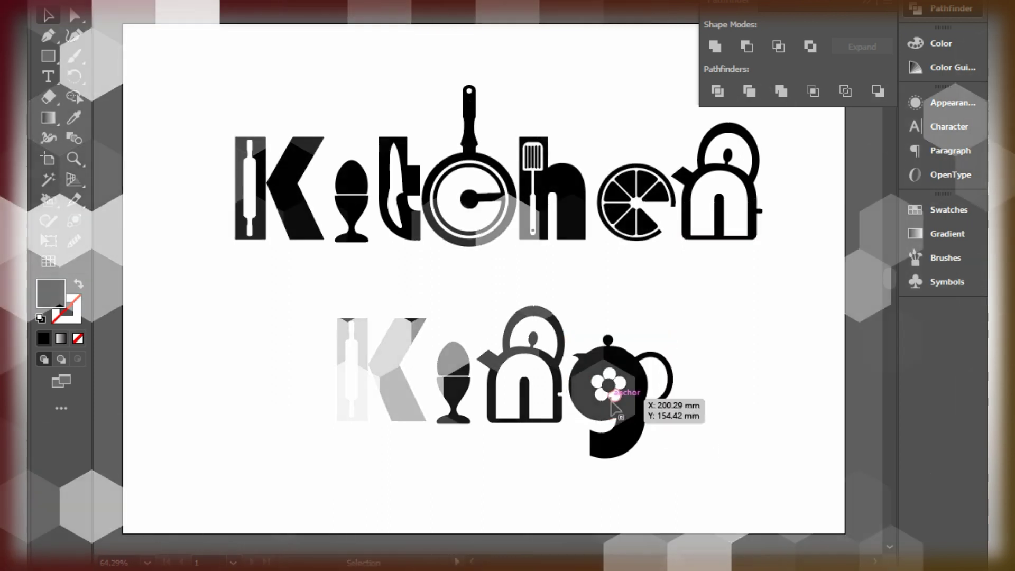
{"action": "left_click", "coordinate": [629, 401]}
{"action": "left_click", "coordinate": [940, 44]}
{"action": "left_click", "coordinate": [725, 151]}
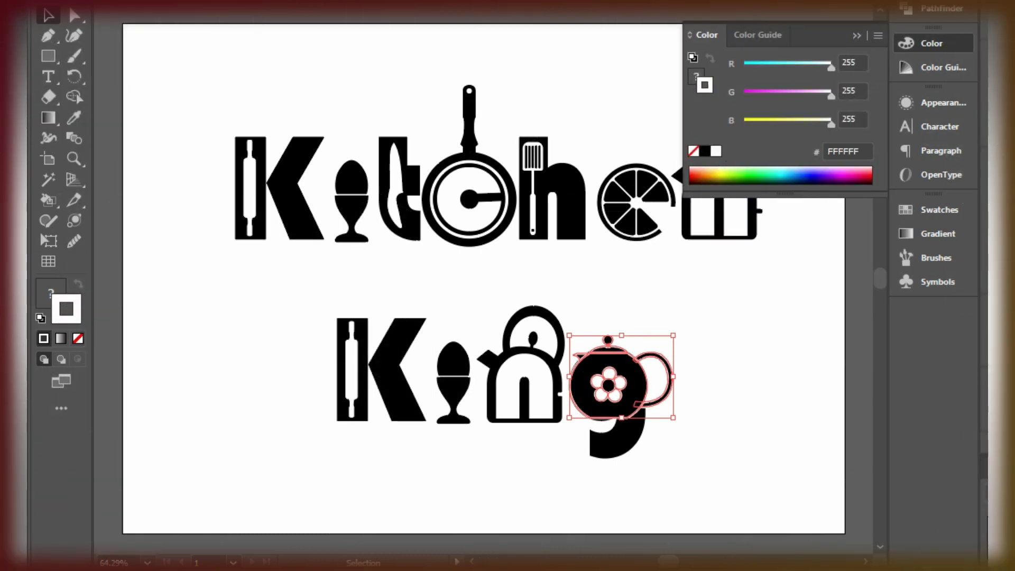
{"action": "scroll", "coordinate": [883, 311], "scroll_direction": "down", "scroll_amount": 5}
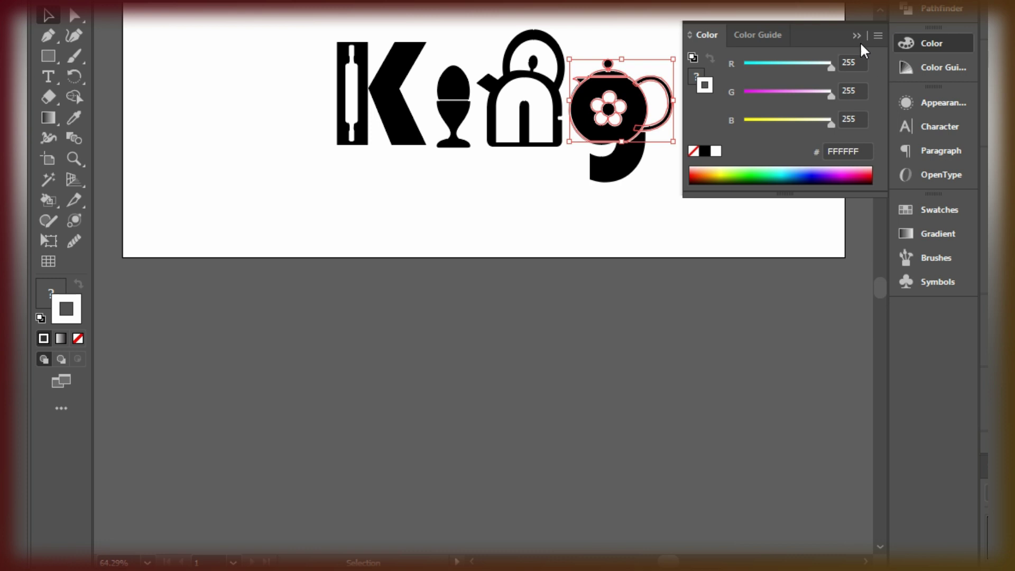
{"action": "left_click", "coordinate": [857, 36]}
{"action": "scroll", "coordinate": [738, 367], "scroll_direction": "up", "scroll_amount": 5}
{"action": "left_click", "coordinate": [739, 292]}
{"action": "scroll", "coordinate": [747, 267], "scroll_direction": "up", "scroll_amount": 1}
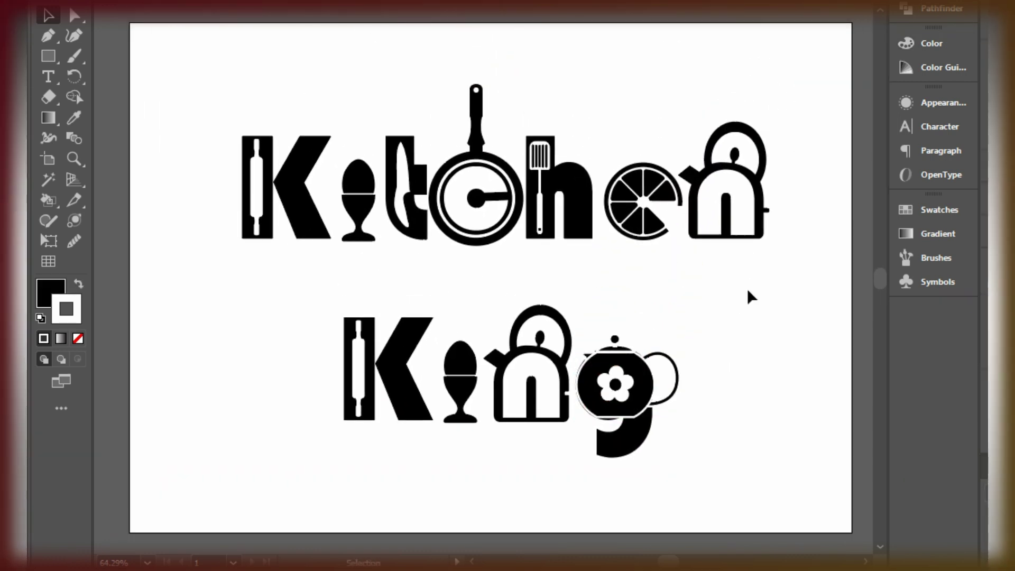
{"action": "key", "text": "a"}
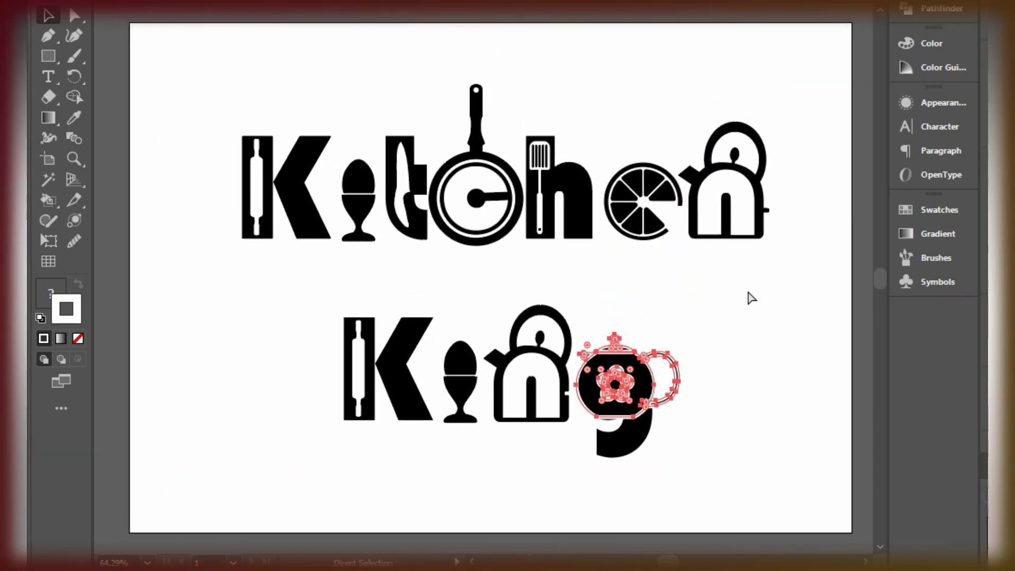
{"action": "key", "text": "v"}
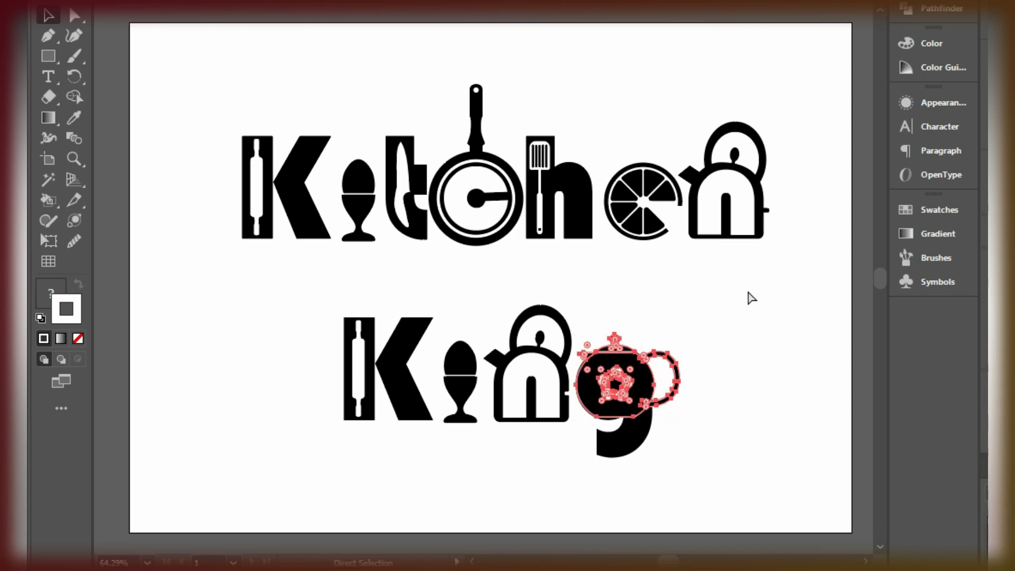
{"action": "left_click", "coordinate": [751, 298]}
{"action": "left_click", "coordinate": [661, 364]}
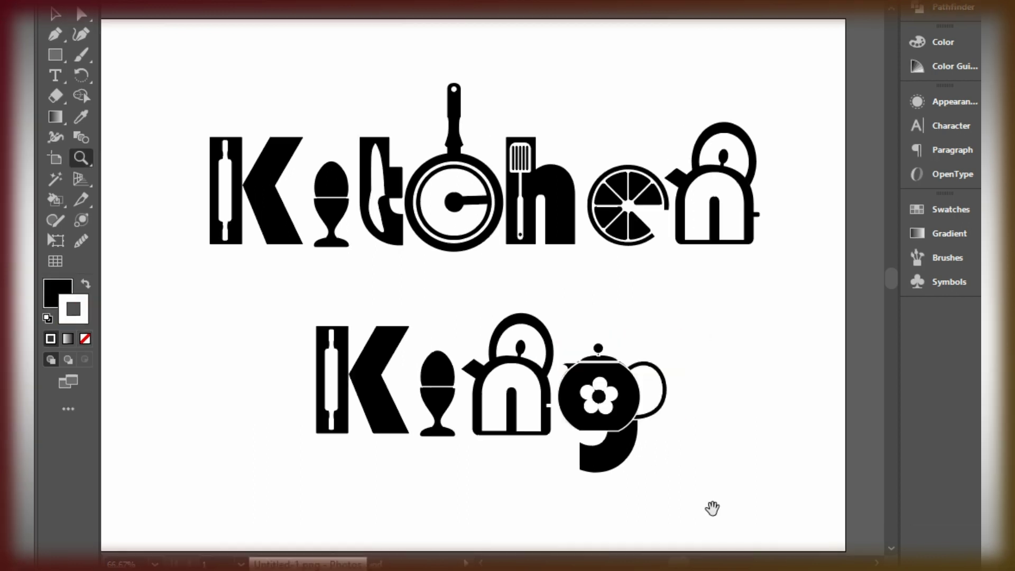
{"action": "left_click_drag", "start_coordinate": [721, 493], "coordinate": [721, 451]}
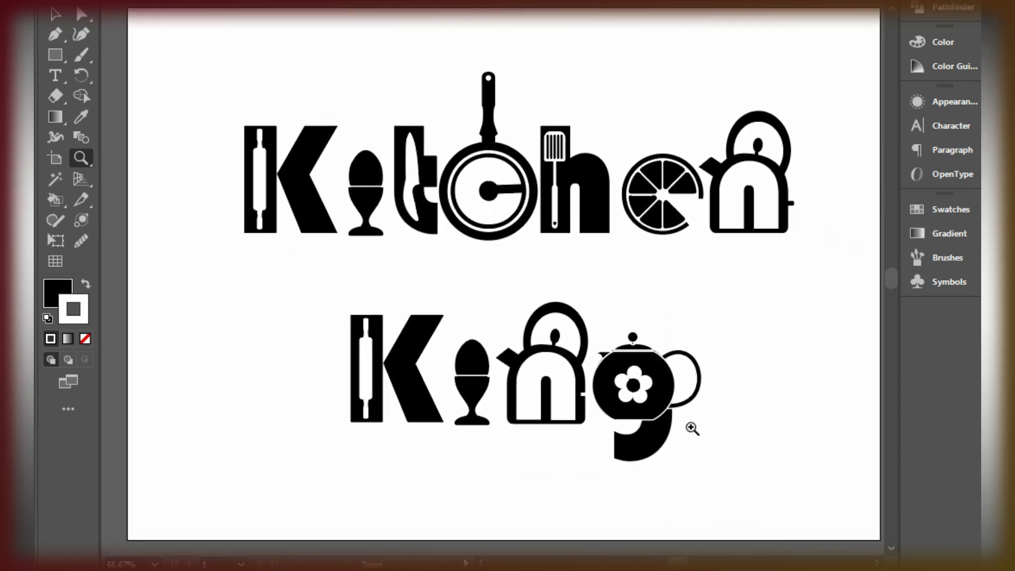
{"action": "left_click", "coordinate": [672, 339]}
{"action": "mouse_move", "coordinate": [469, 206]}
{"action": "left_mouse_down"}
{"action": "mouse_move", "coordinate": [712, 308]}
{"action": "mouse_move", "coordinate": [709, 296]}
{"action": "mouse_move", "coordinate": [636, 293]}
{"action": "mouse_move", "coordinate": [600, 274]}
{"action": "mouse_move", "coordinate": [689, 284]}
{"action": "left_mouse_up"}
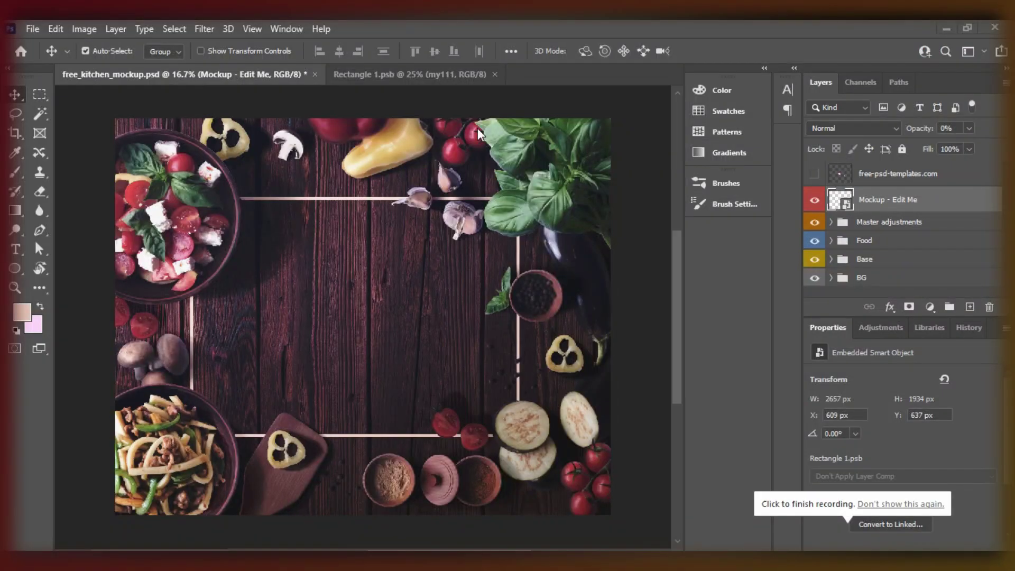
Step: Show the my111 lettering layer in Rectangle 1.psb and return to the free_kitchen_mockup document
{"action": "left_click", "coordinate": [373, 75]}
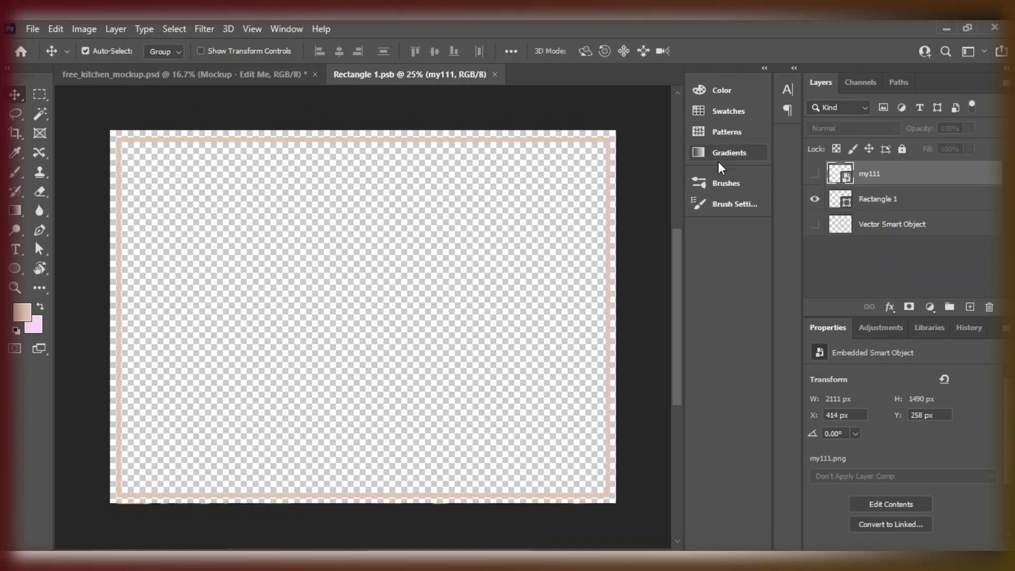
{"action": "left_click", "coordinate": [805, 174]}
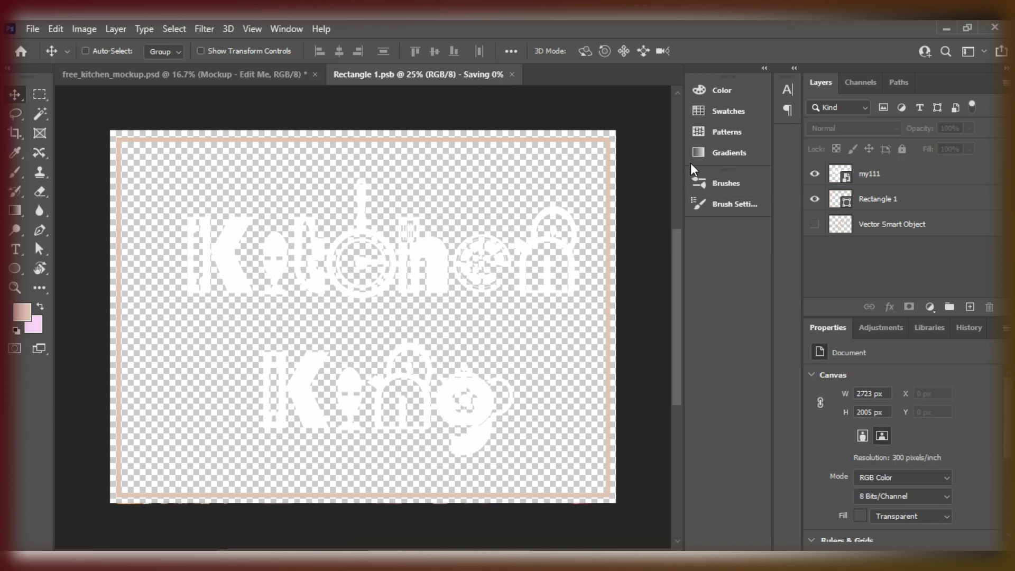
{"action": "left_click", "coordinate": [273, 81]}
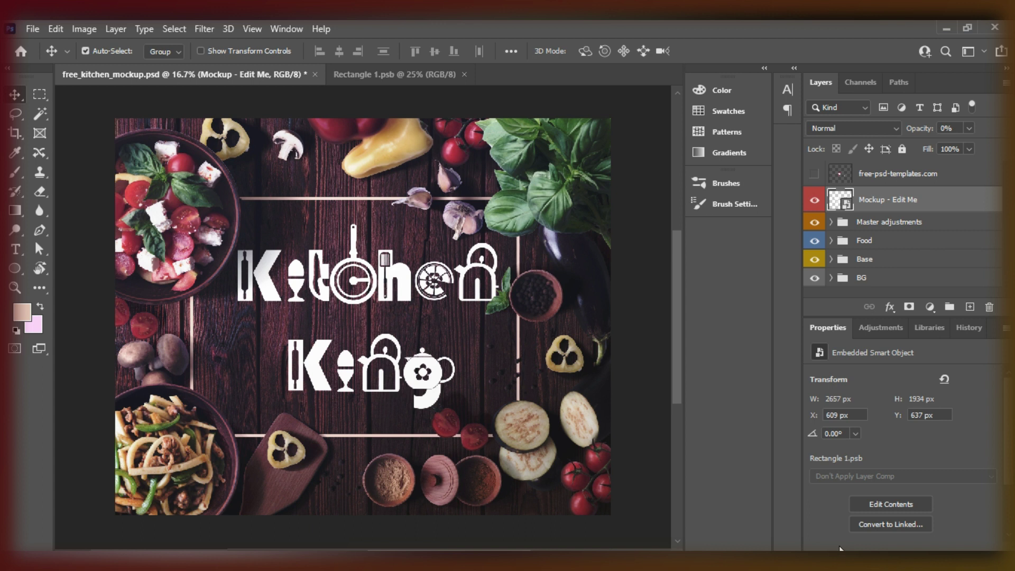
{"action": "key", "text": "z"}
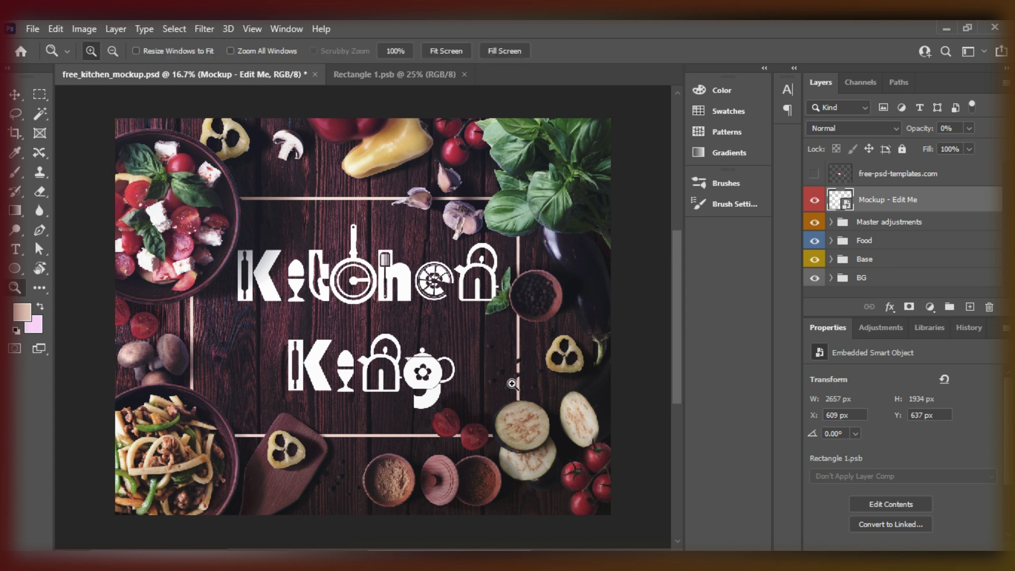
{"action": "left_click", "coordinate": [423, 366]}
{"action": "left_click", "coordinate": [358, 323]}
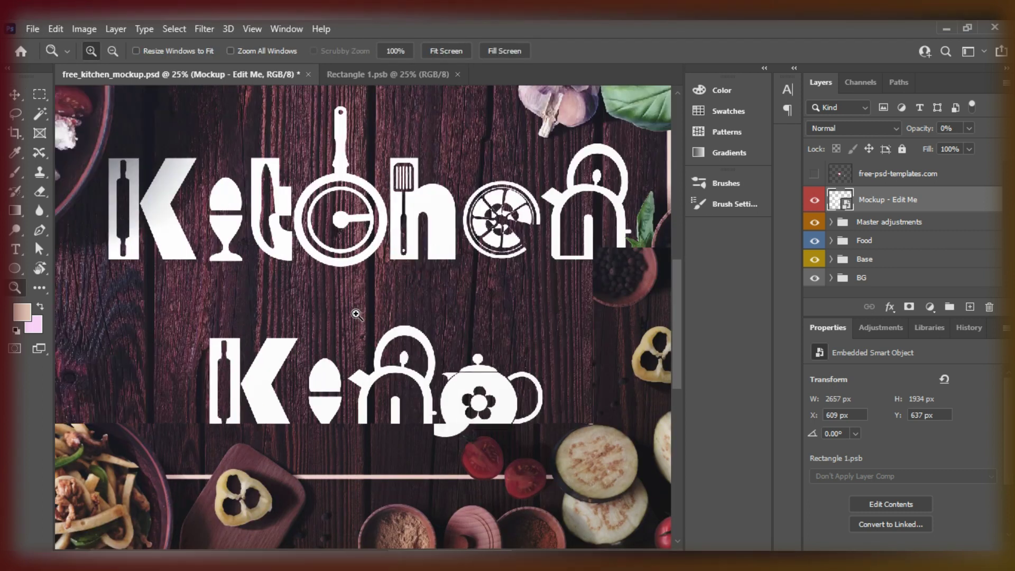
{"action": "scroll", "coordinate": [369, 202], "scroll_direction": "up", "scroll_amount": 1}
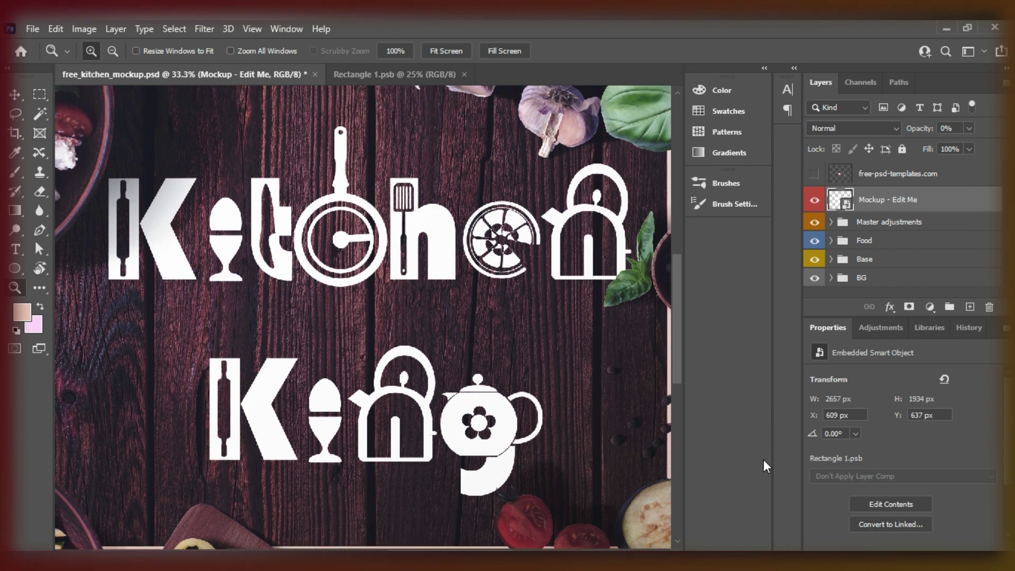